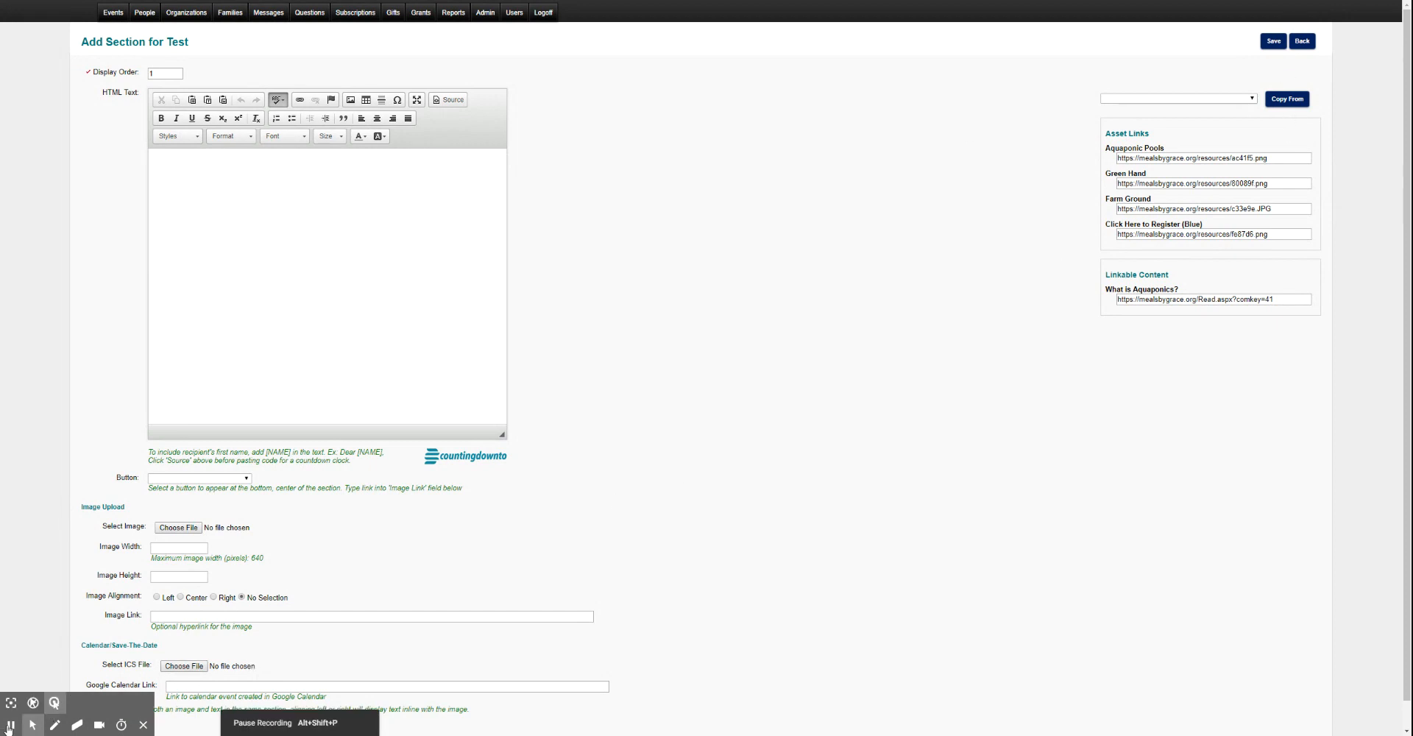
click(8, 728)
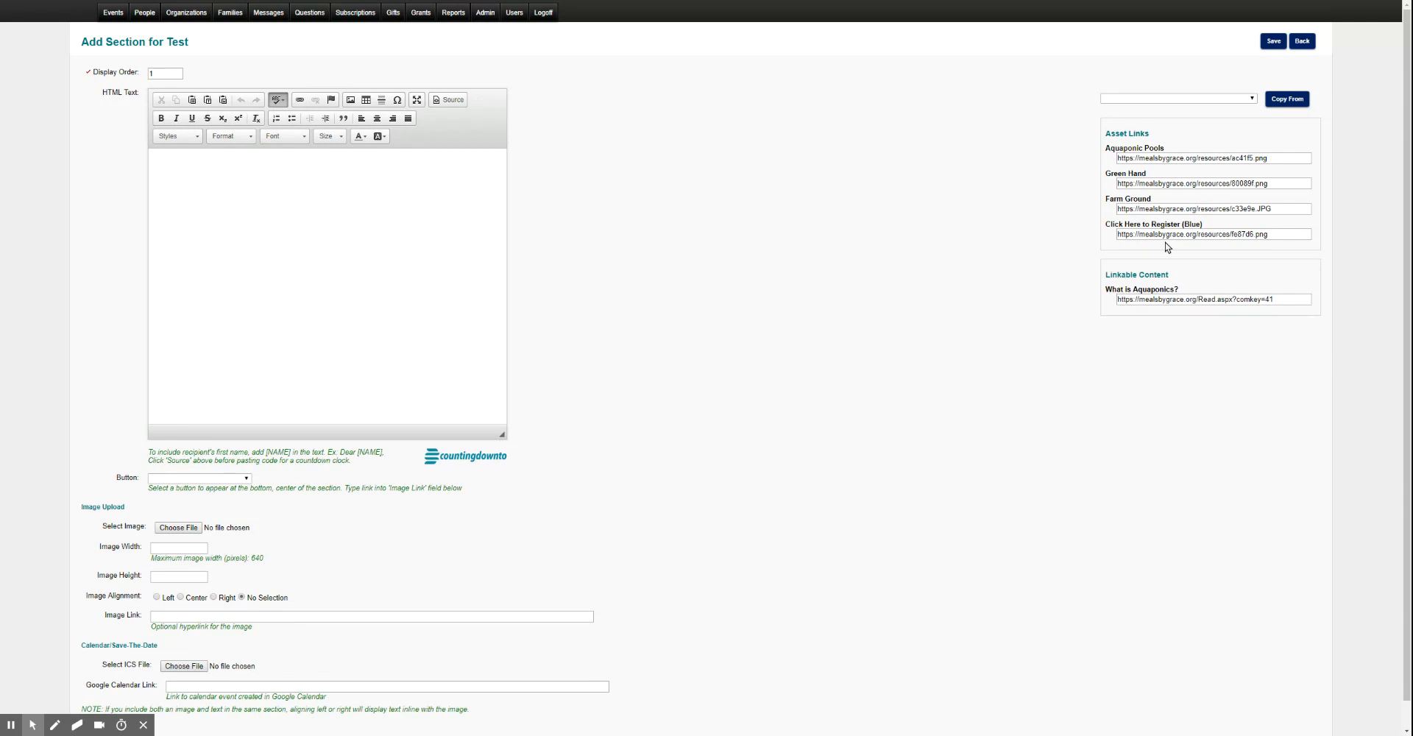
click(1274, 105)
click(1252, 99)
click(1231, 385)
Open the What is Aquaponics? communication in the Linkable Content subscription and review its section content and details.
mouse_move(351, 18)
click(350, 15)
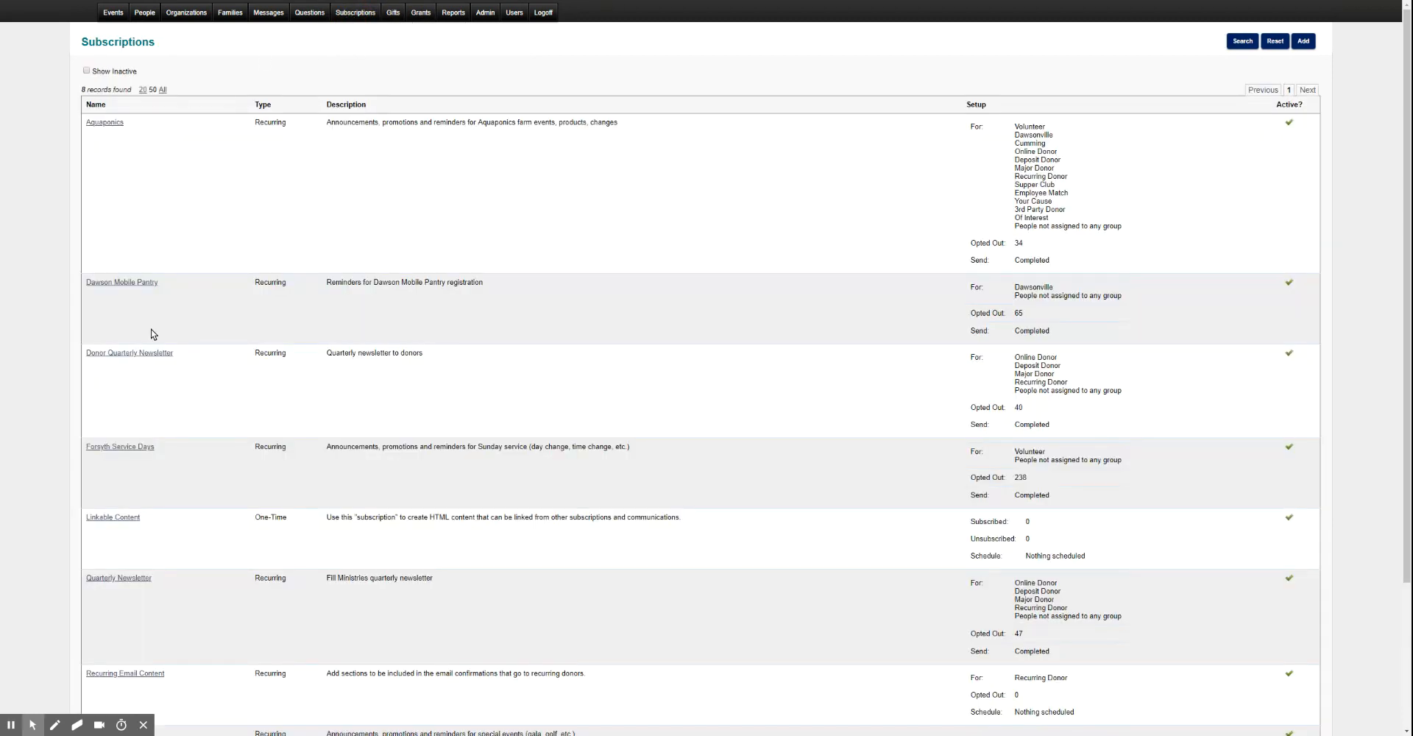
click(126, 521)
click(126, 520)
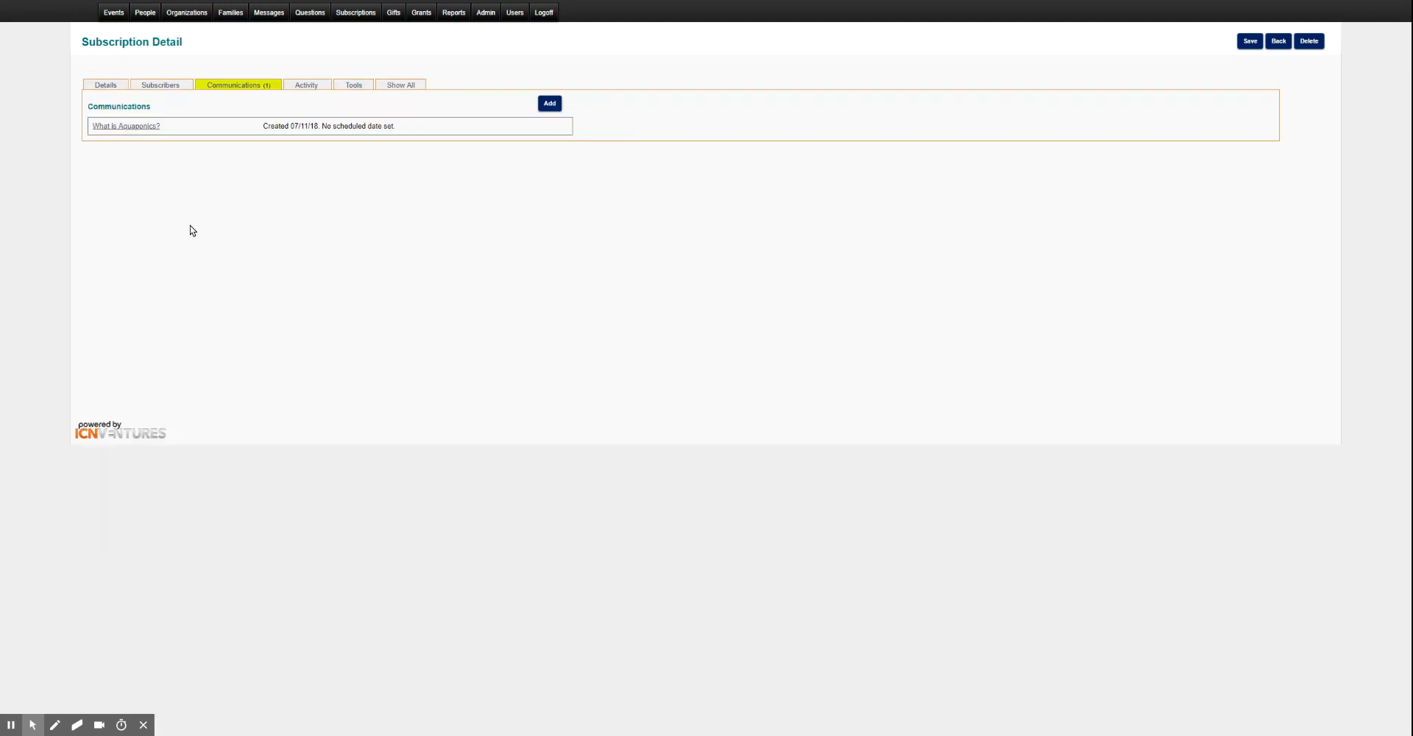
click(128, 129)
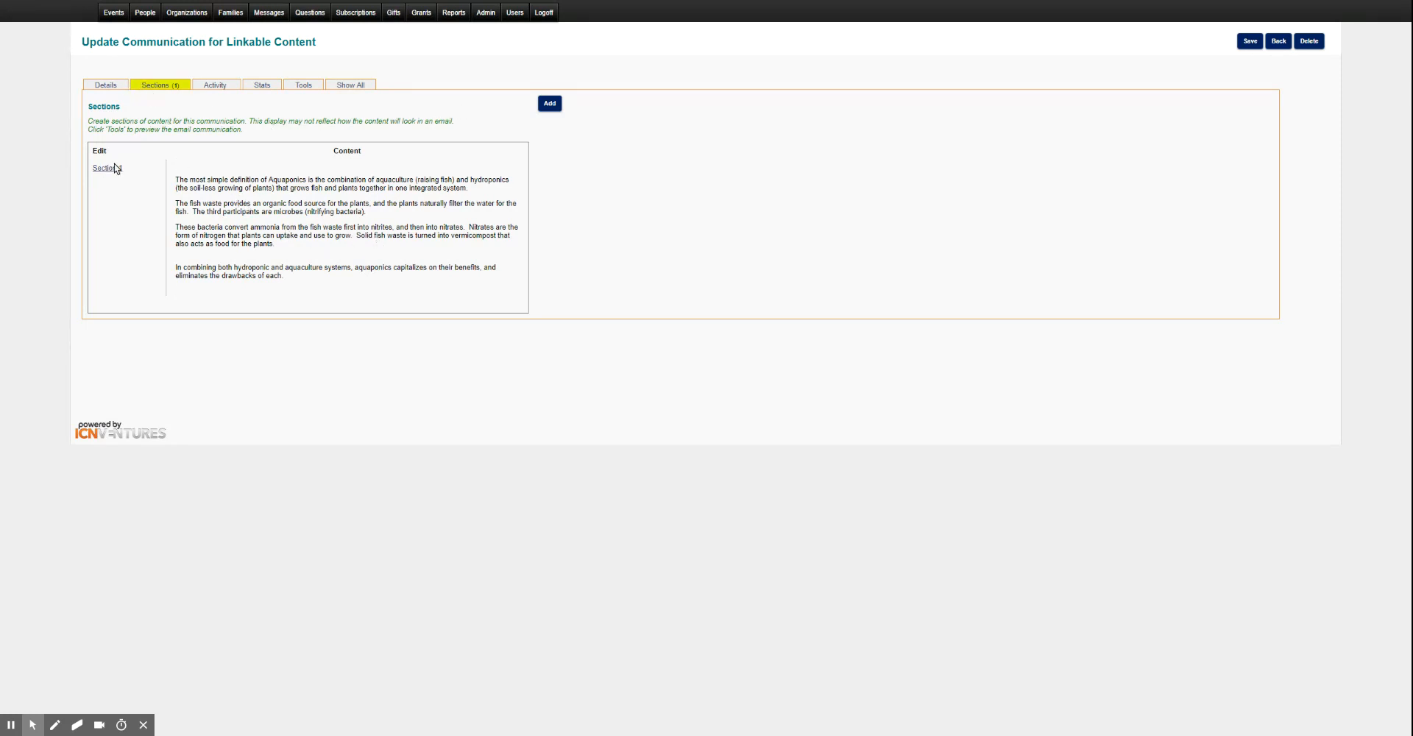
click(107, 86)
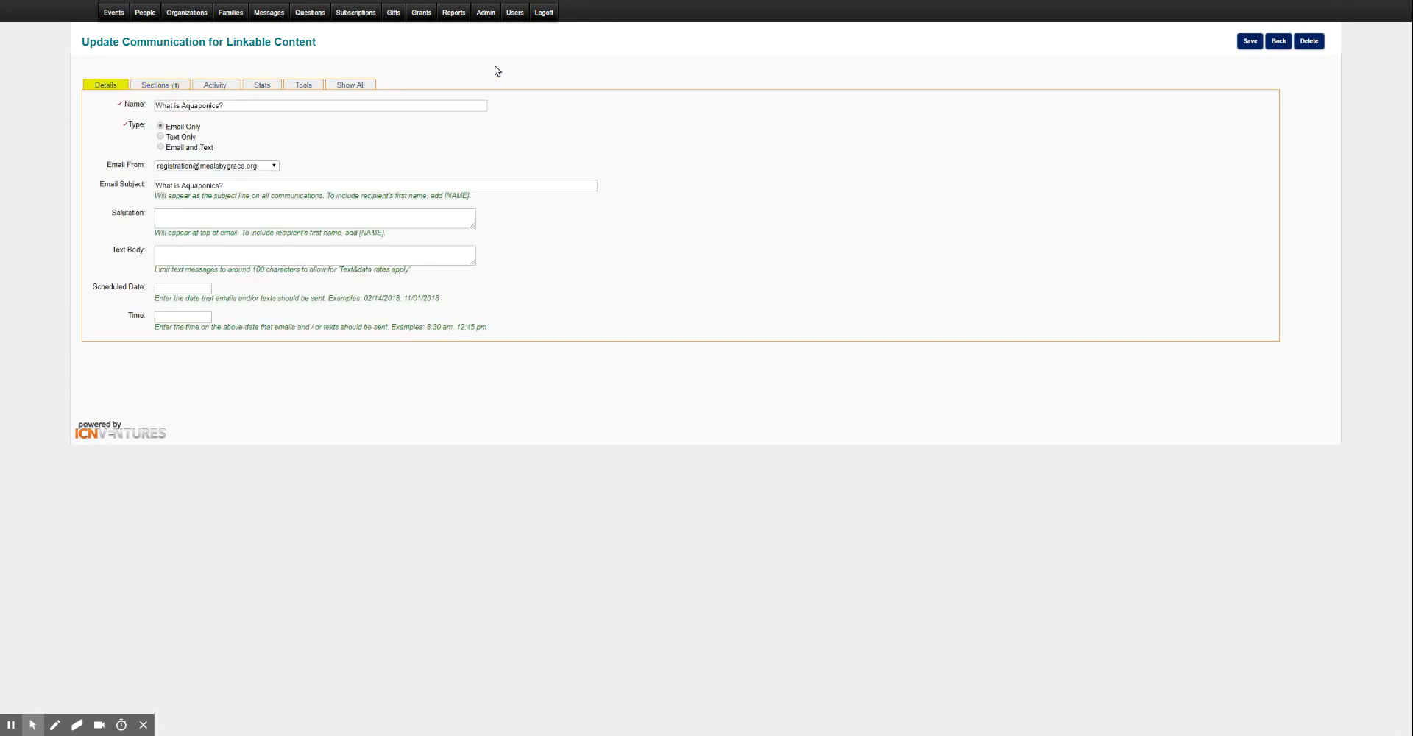
Start a new section in the Test communication of the Aquaponics subscription.
mouse_move(355, 12)
click(354, 12)
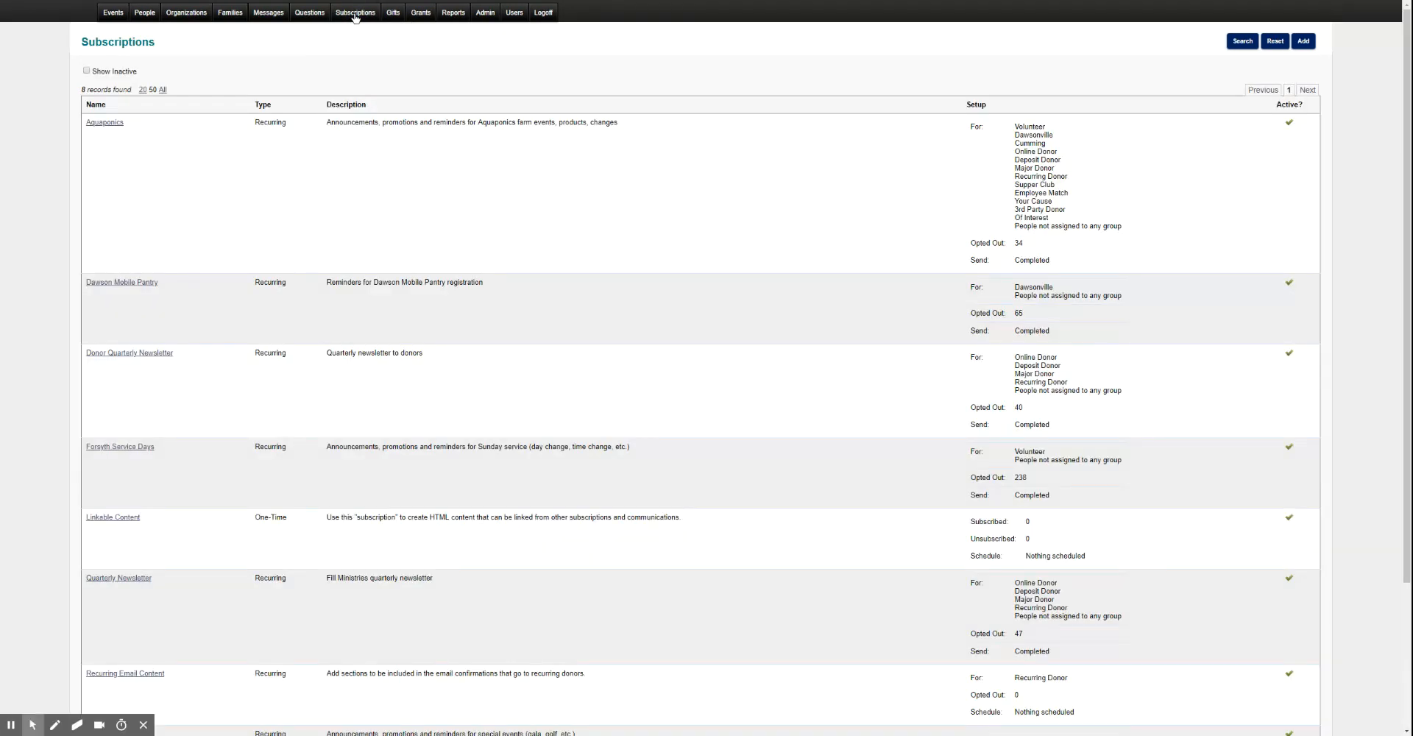
click(97, 124)
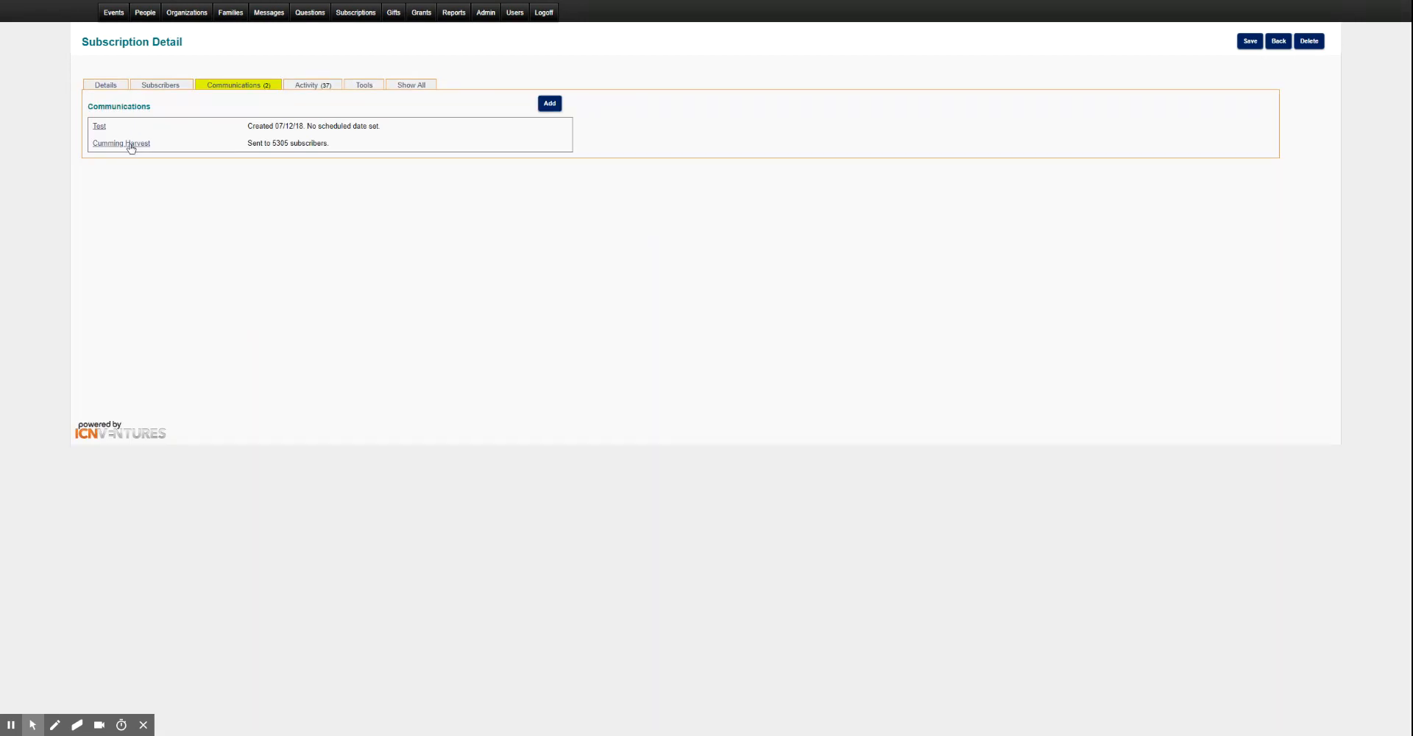
click(102, 129)
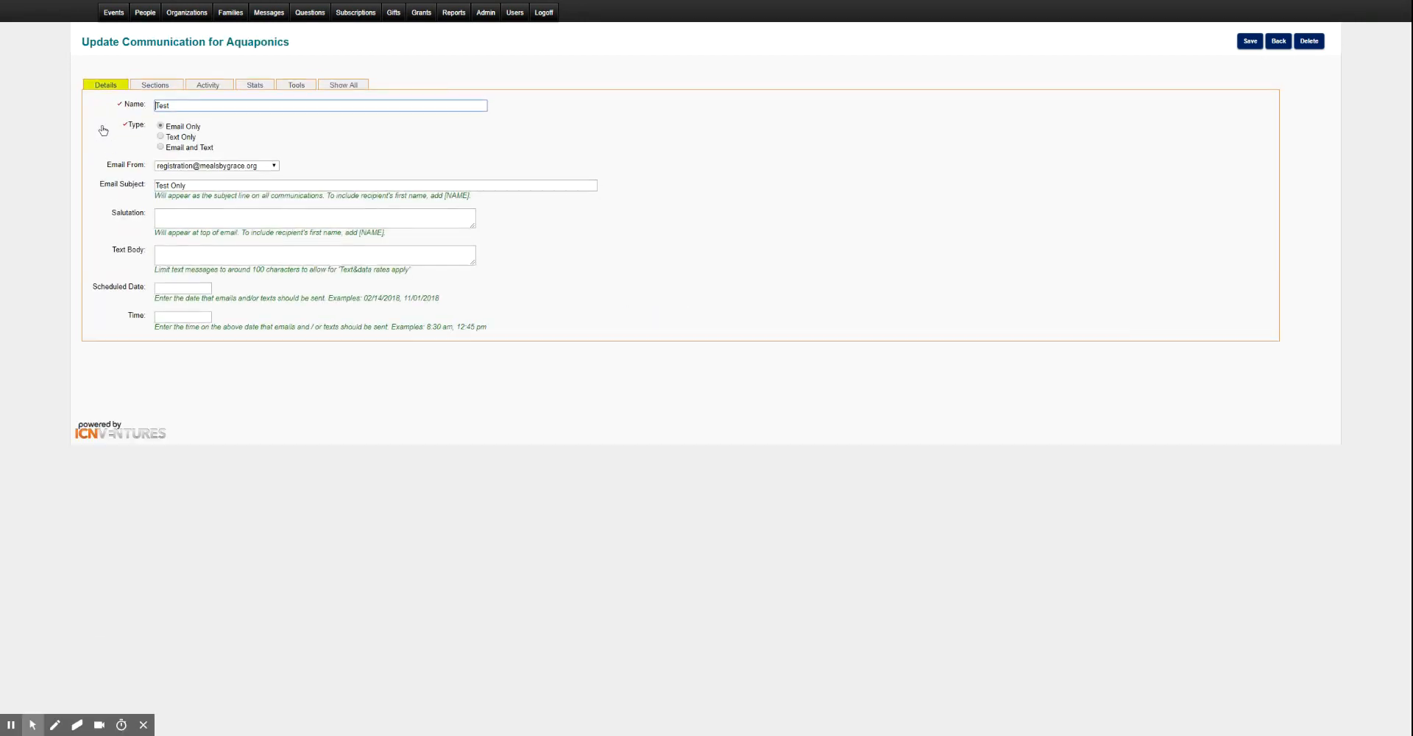
click(156, 85)
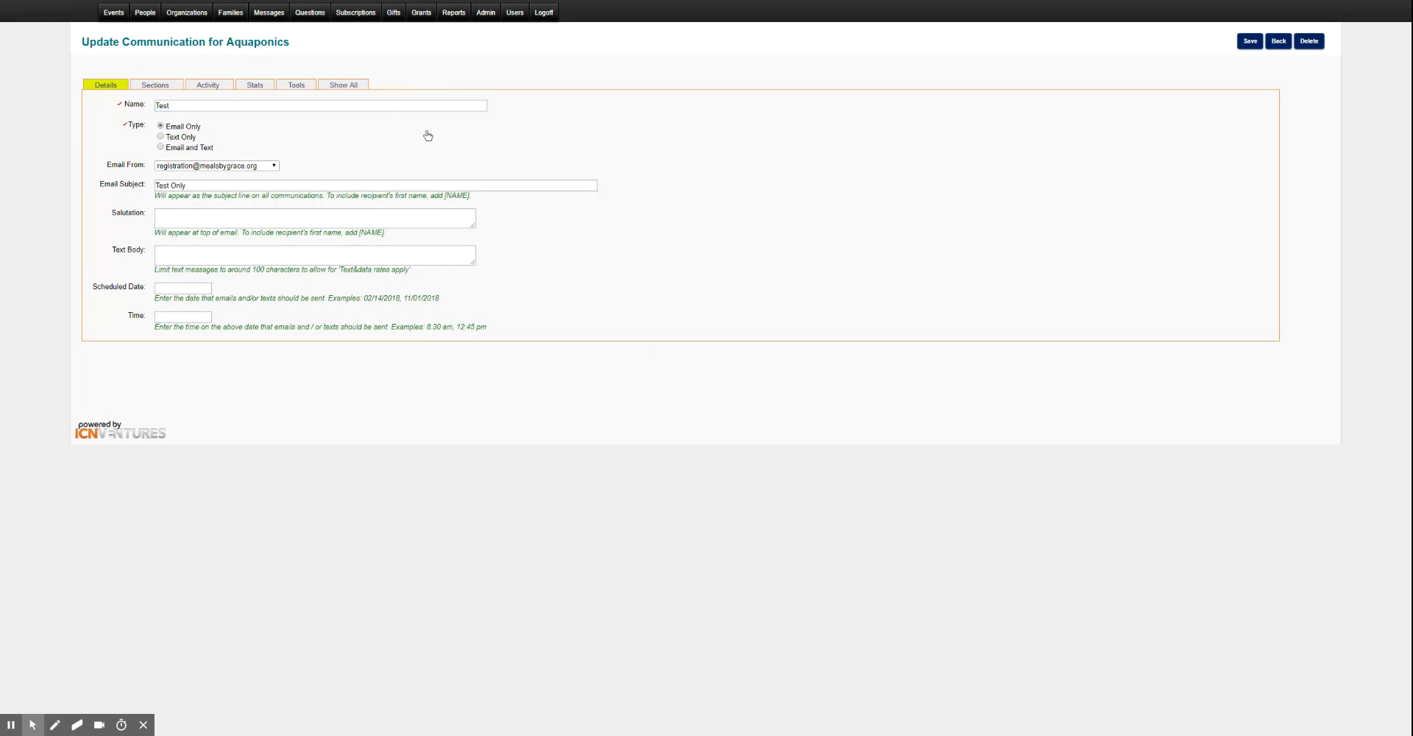
click(156, 86)
click(550, 103)
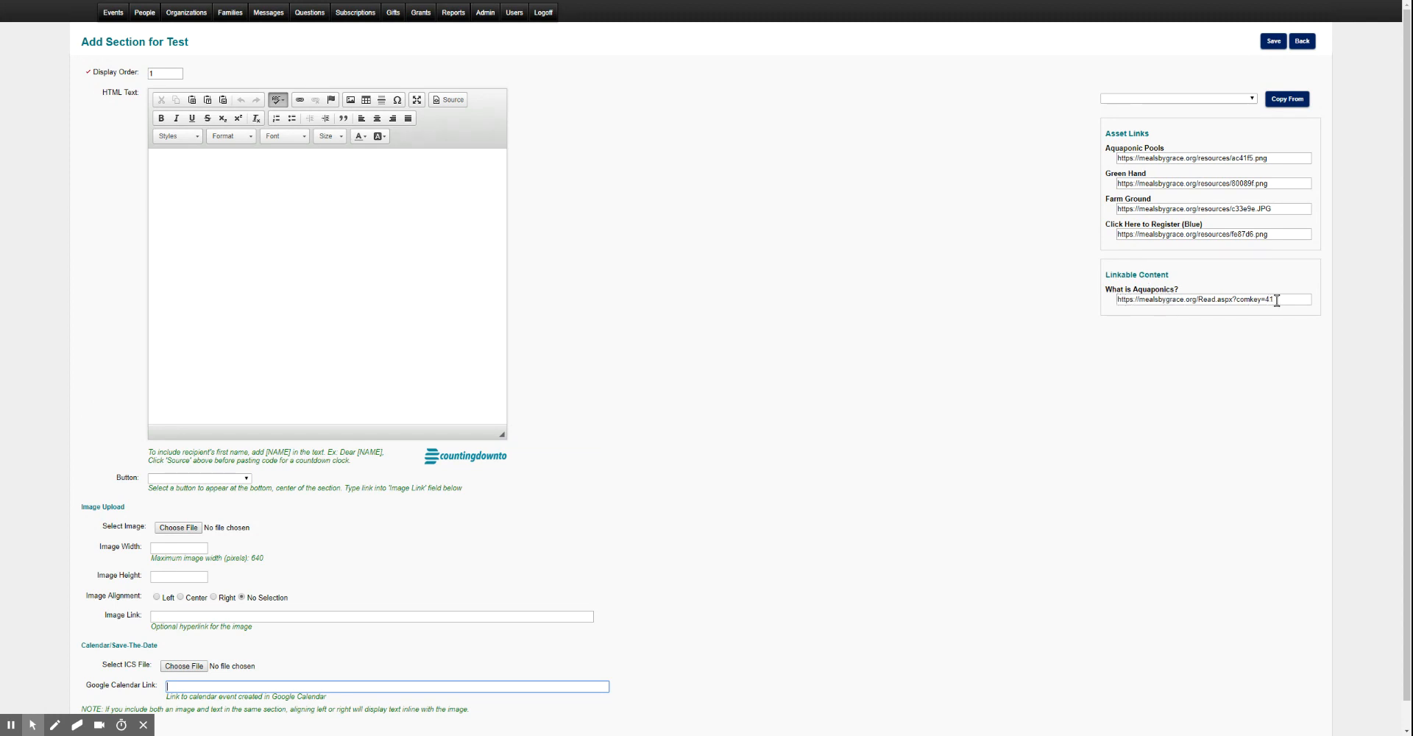
Copy the What is Aquaponics? linkable content URL and open that page in the browser.
click(1282, 300)
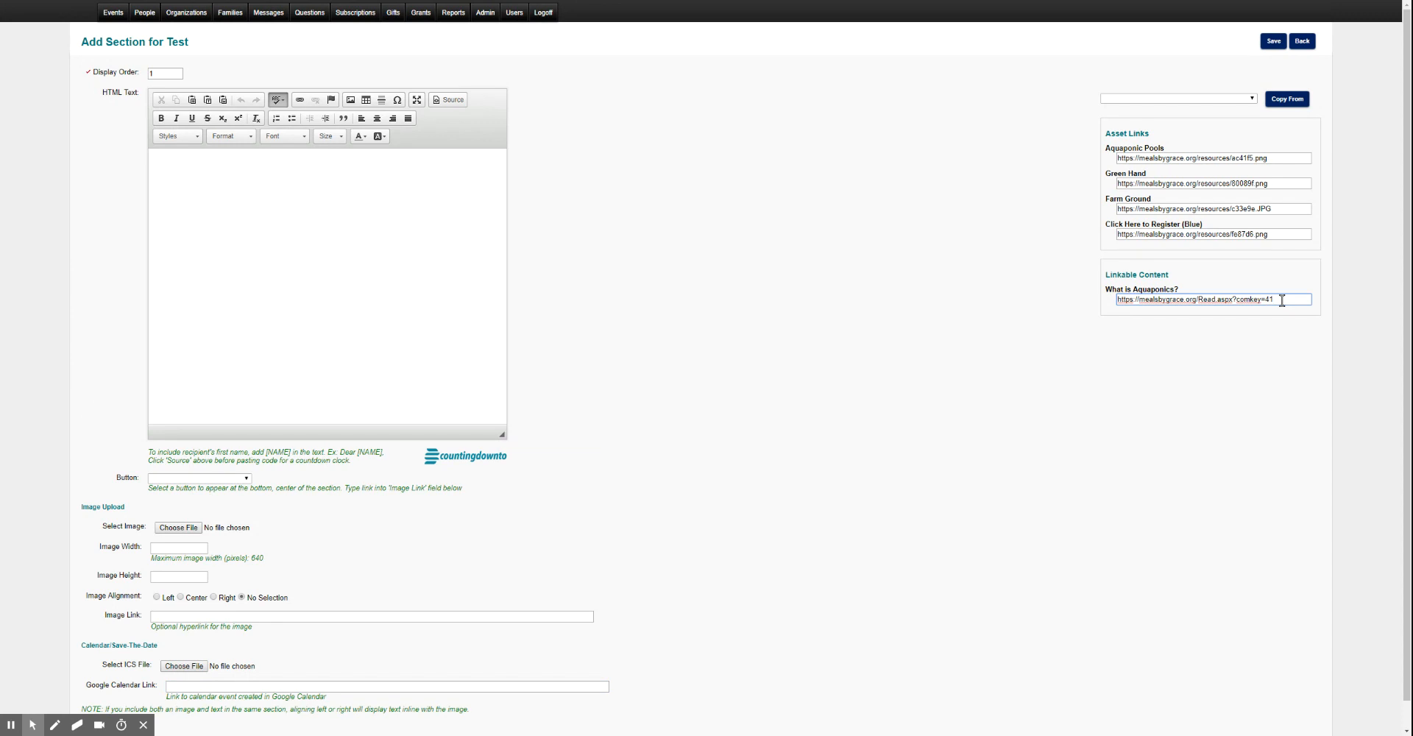
drag(1281, 300, 1118, 300)
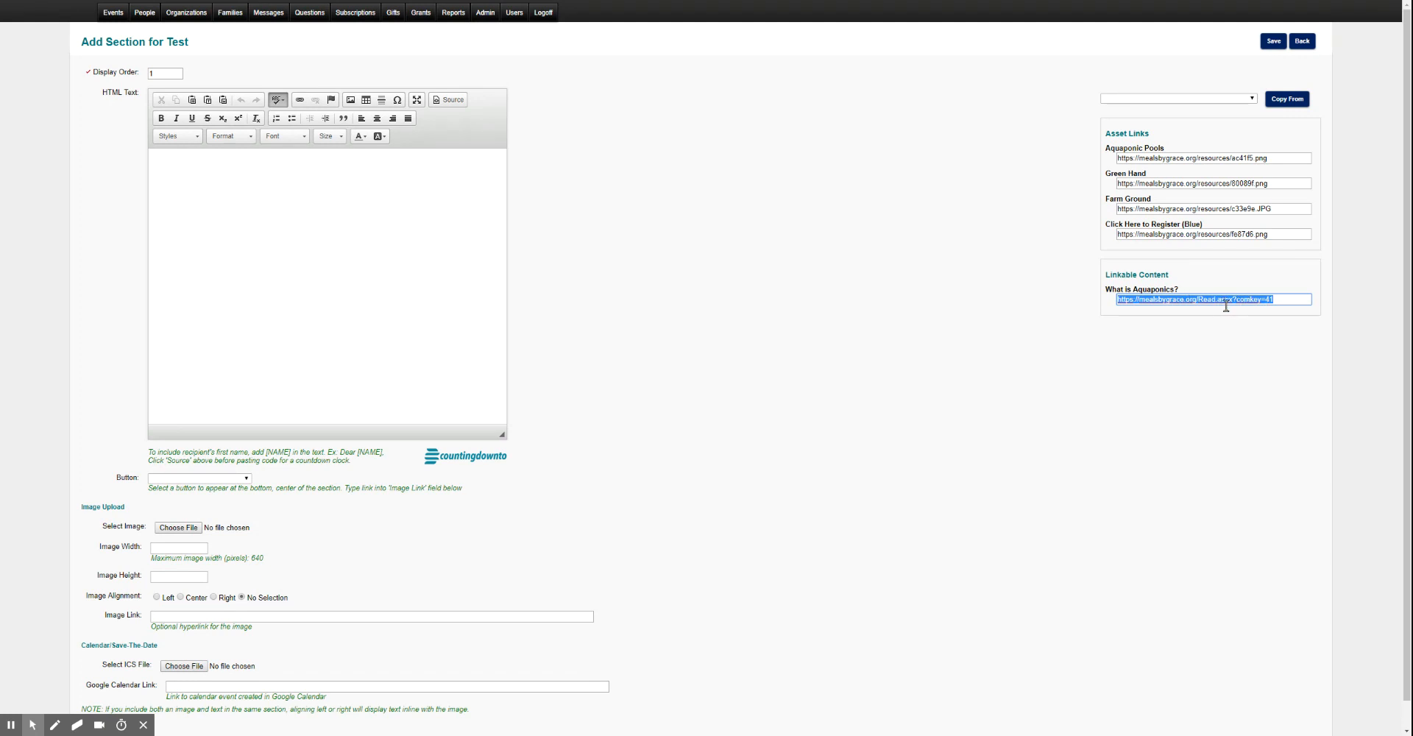
click(937, 0)
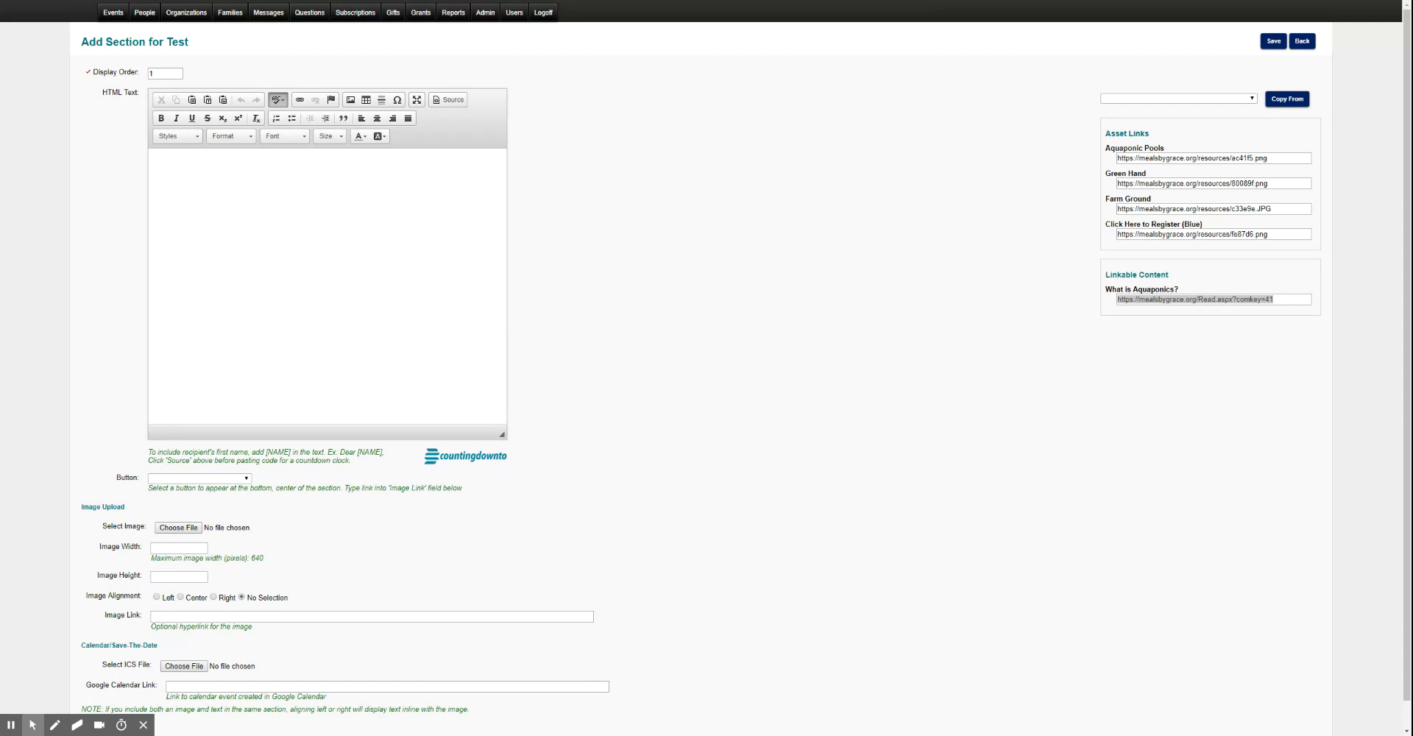
key(alt+Tab)
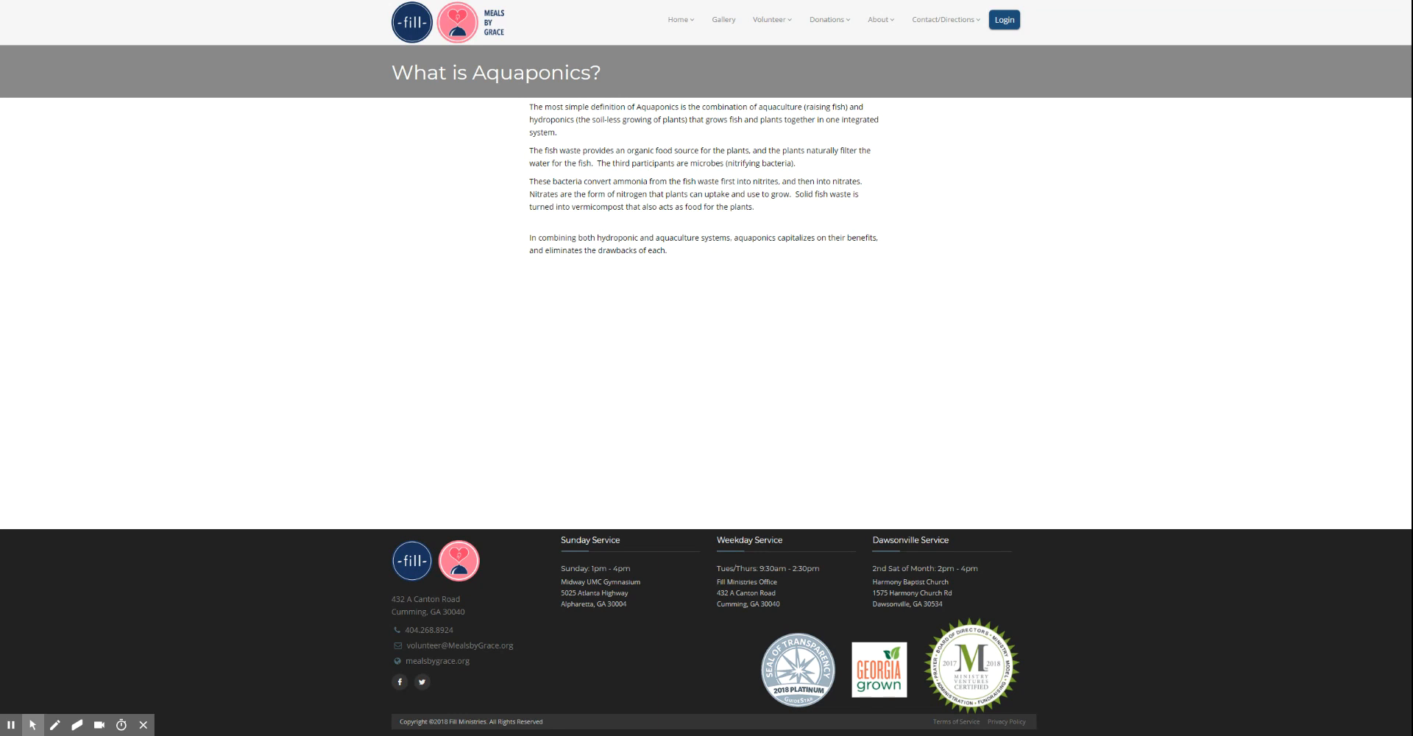
Copy the first paragraph of the What is Aquaponics? page into the new section's HTML text.
click(25, 9)
drag(531, 110, 573, 137)
key(ctrl+c)
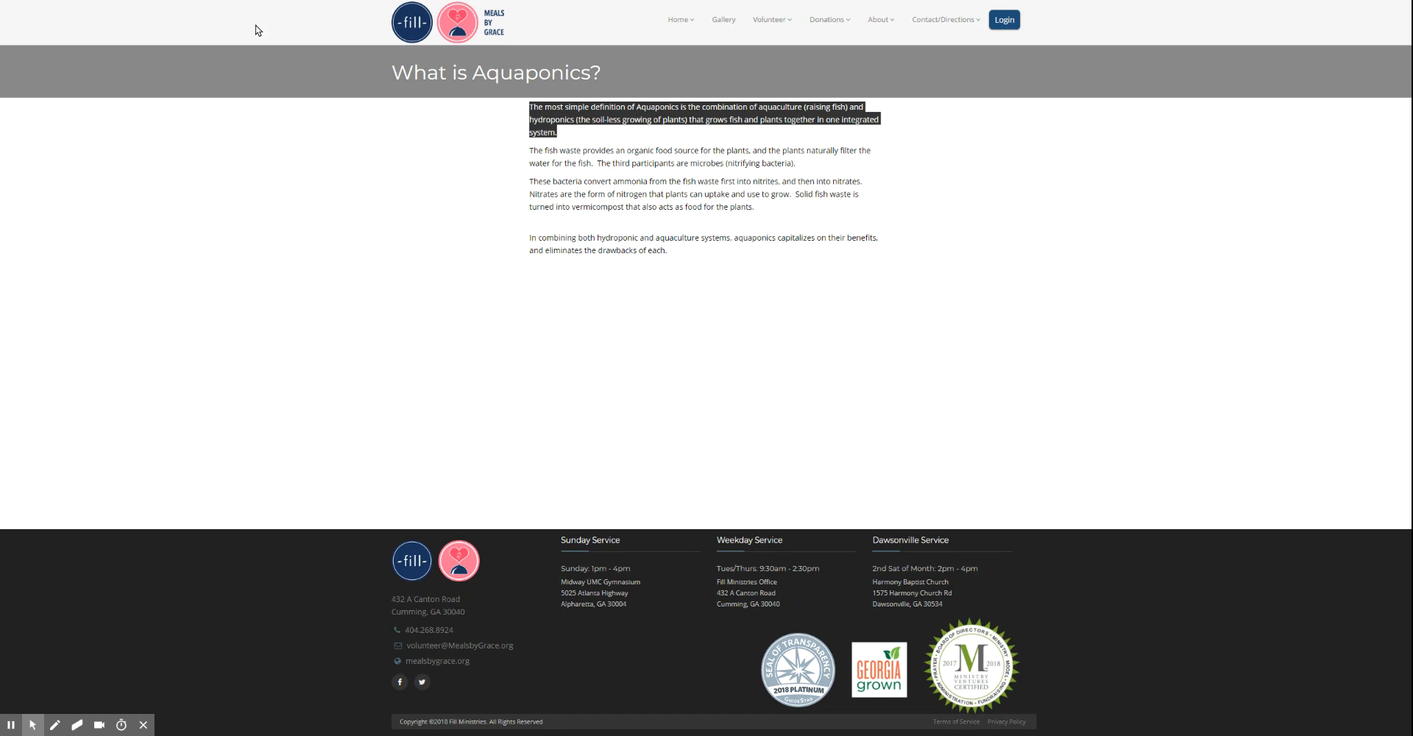
key(alt+Left)
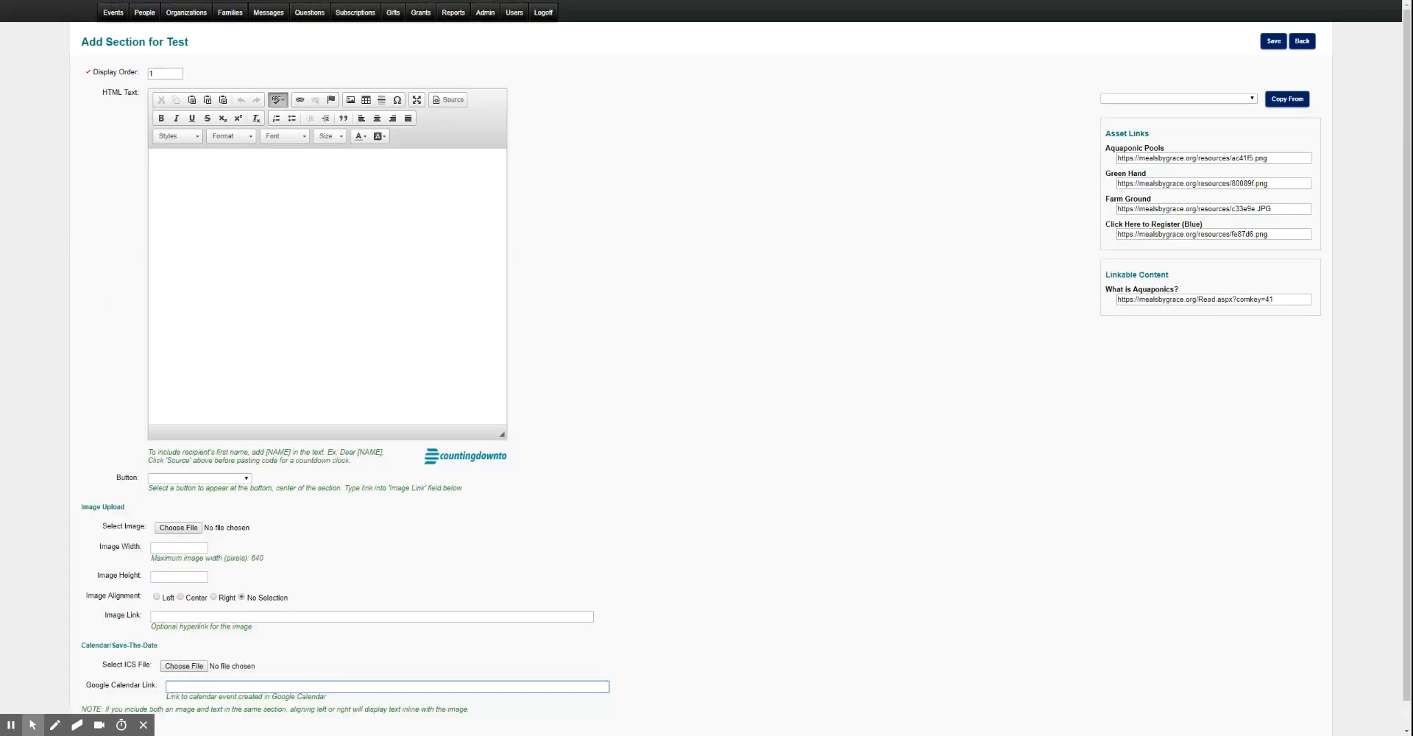
click(404, 179)
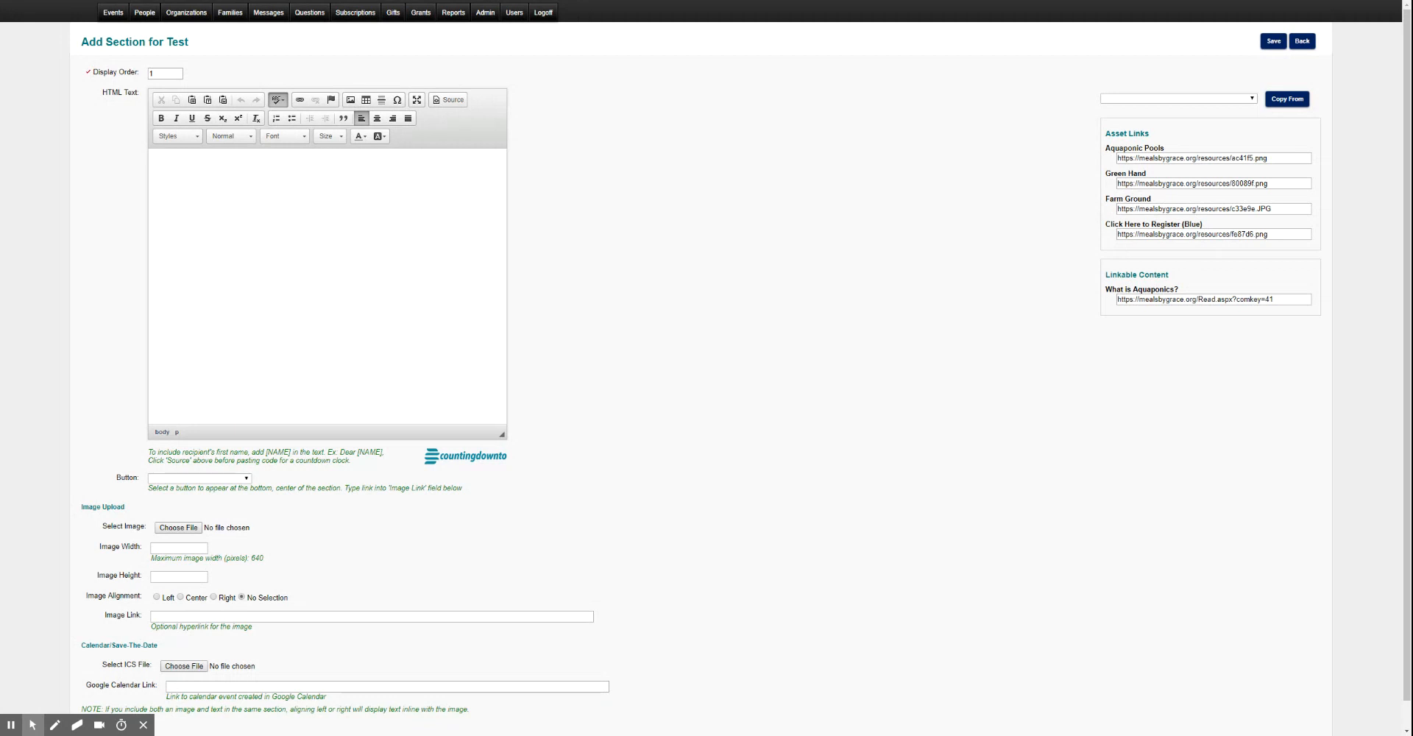
key(ctrl+v)
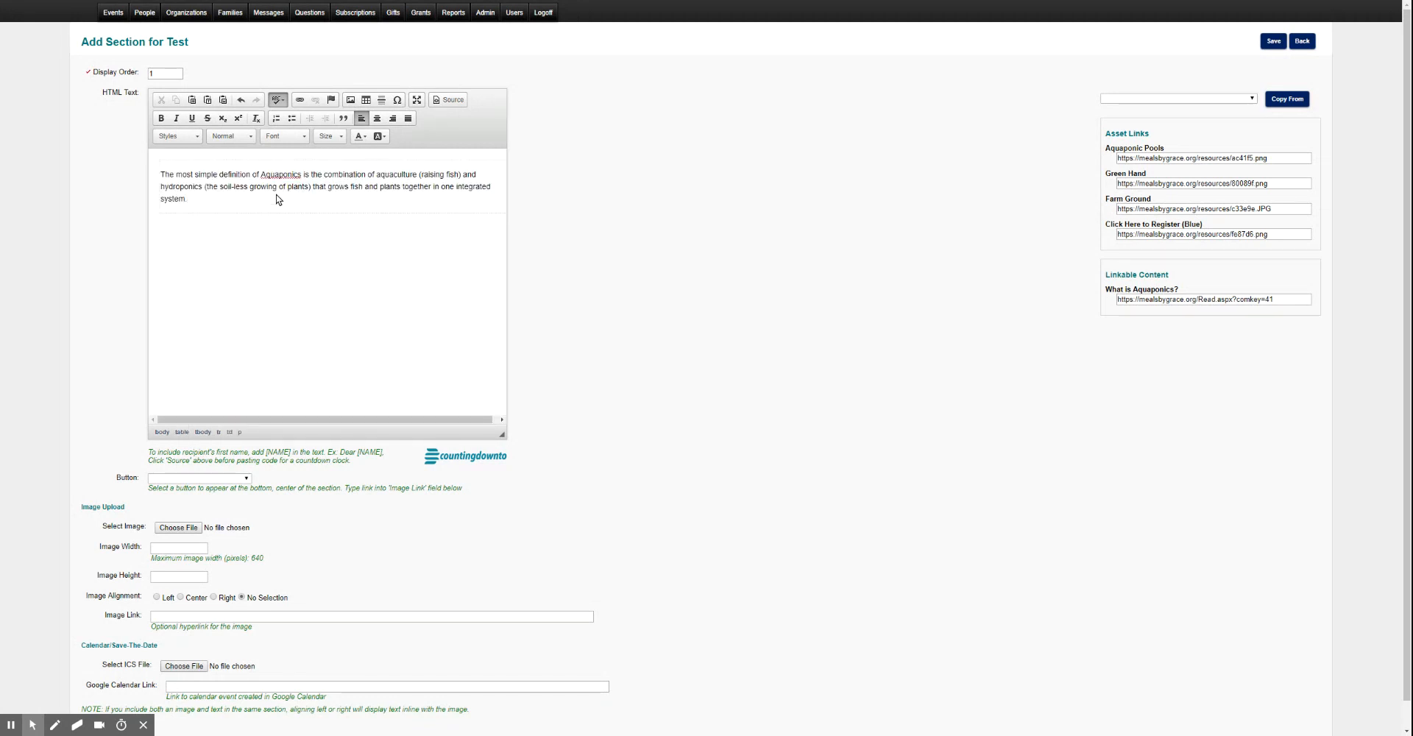
Insert the heading "What is Aquaponics?" on its own line above the pasted paragraph.
click(165, 176)
key(Return)
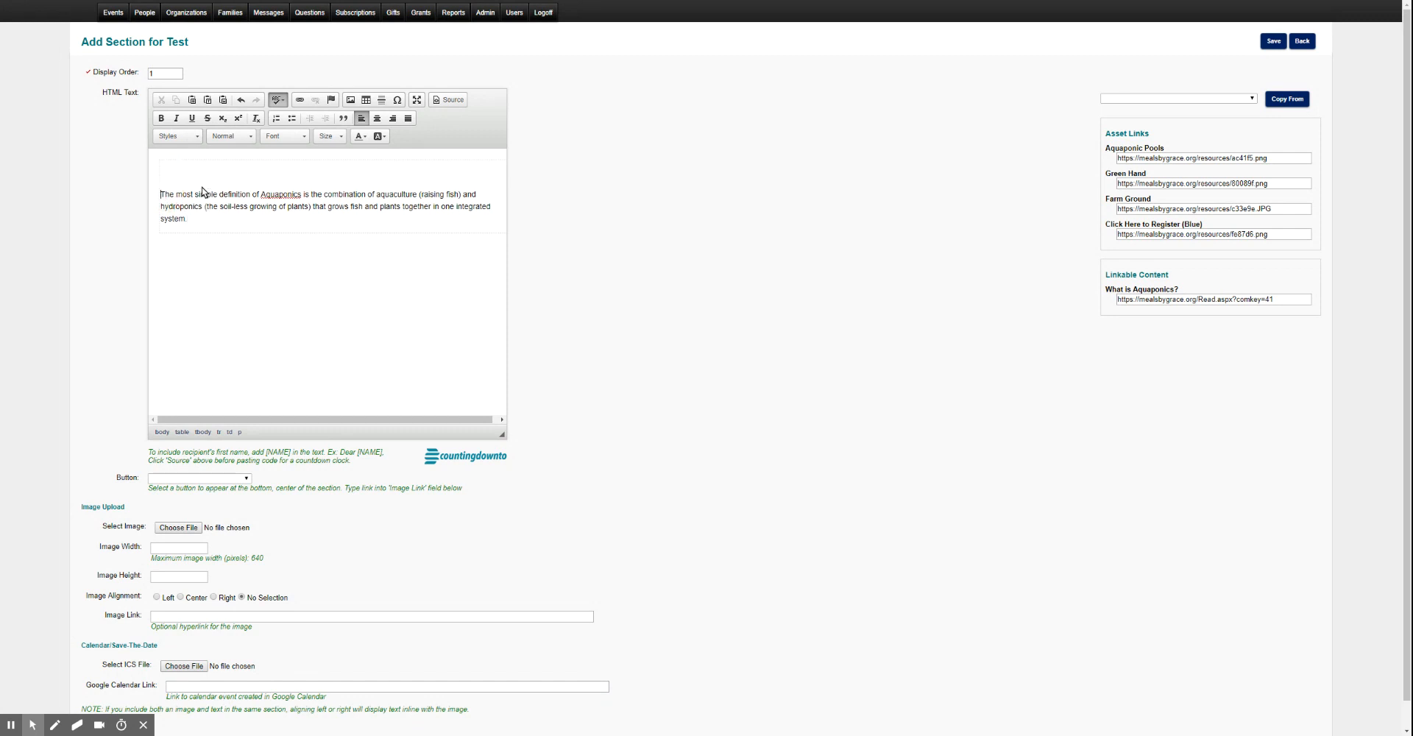
key(Up)
click(197, 175)
text(What is Aquaponics?)
Format the "What is Aquaponics?" heading as bold Arial at size 18.
key(shift+Home)
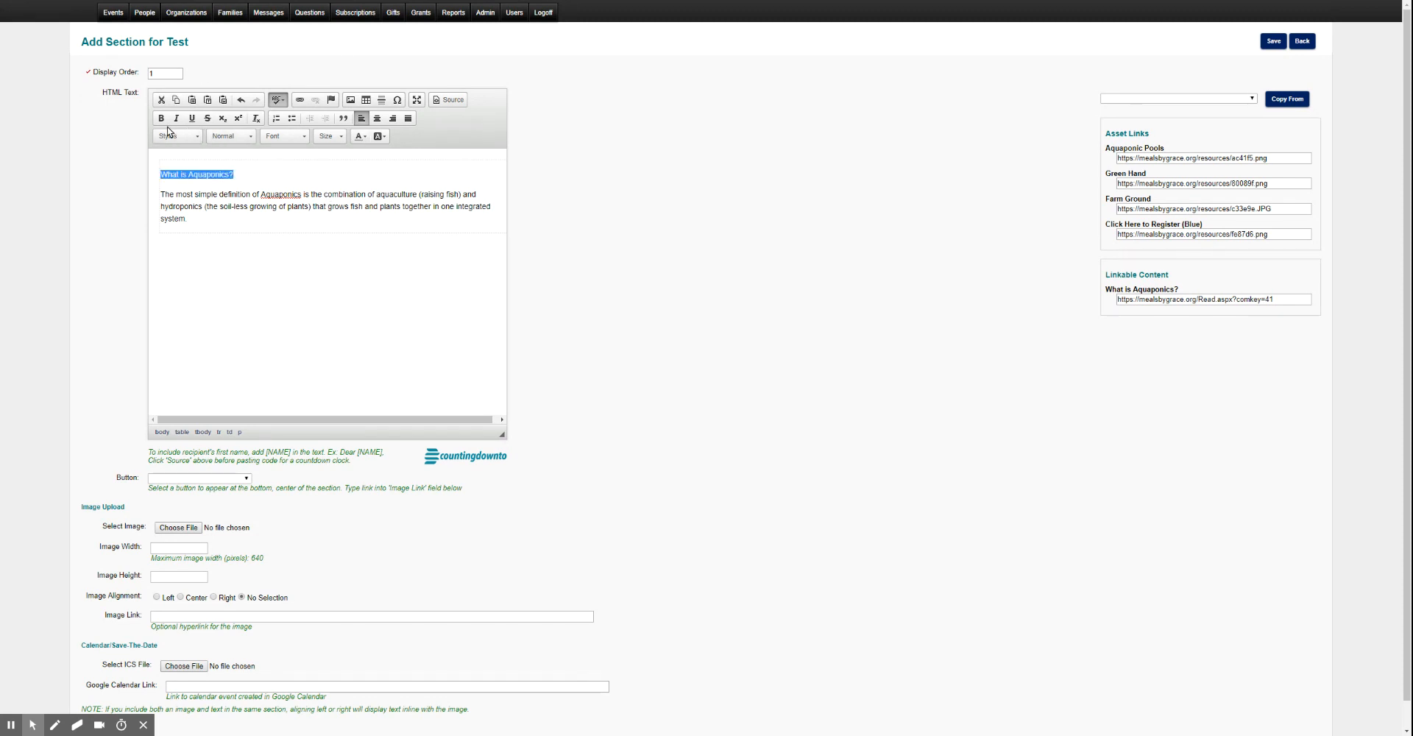
click(161, 118)
click(306, 136)
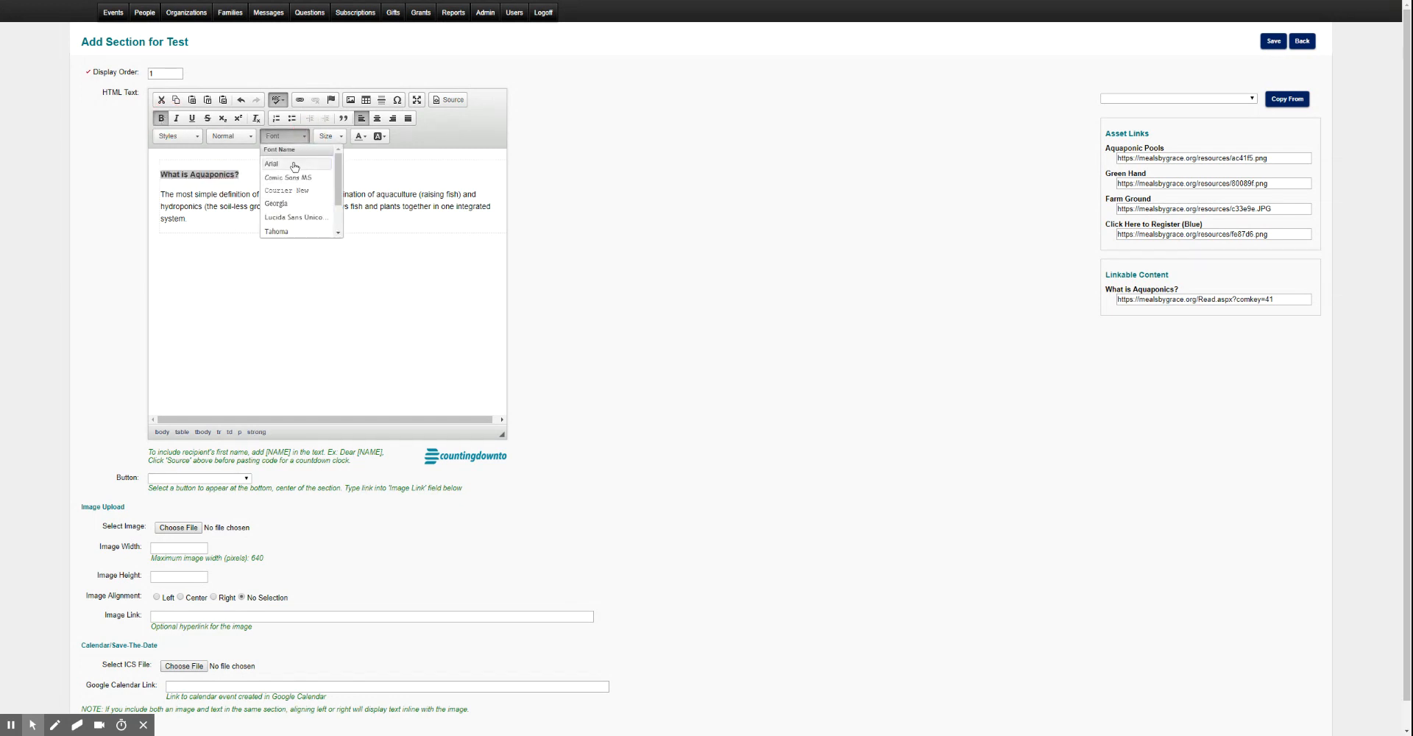
click(292, 164)
click(334, 136)
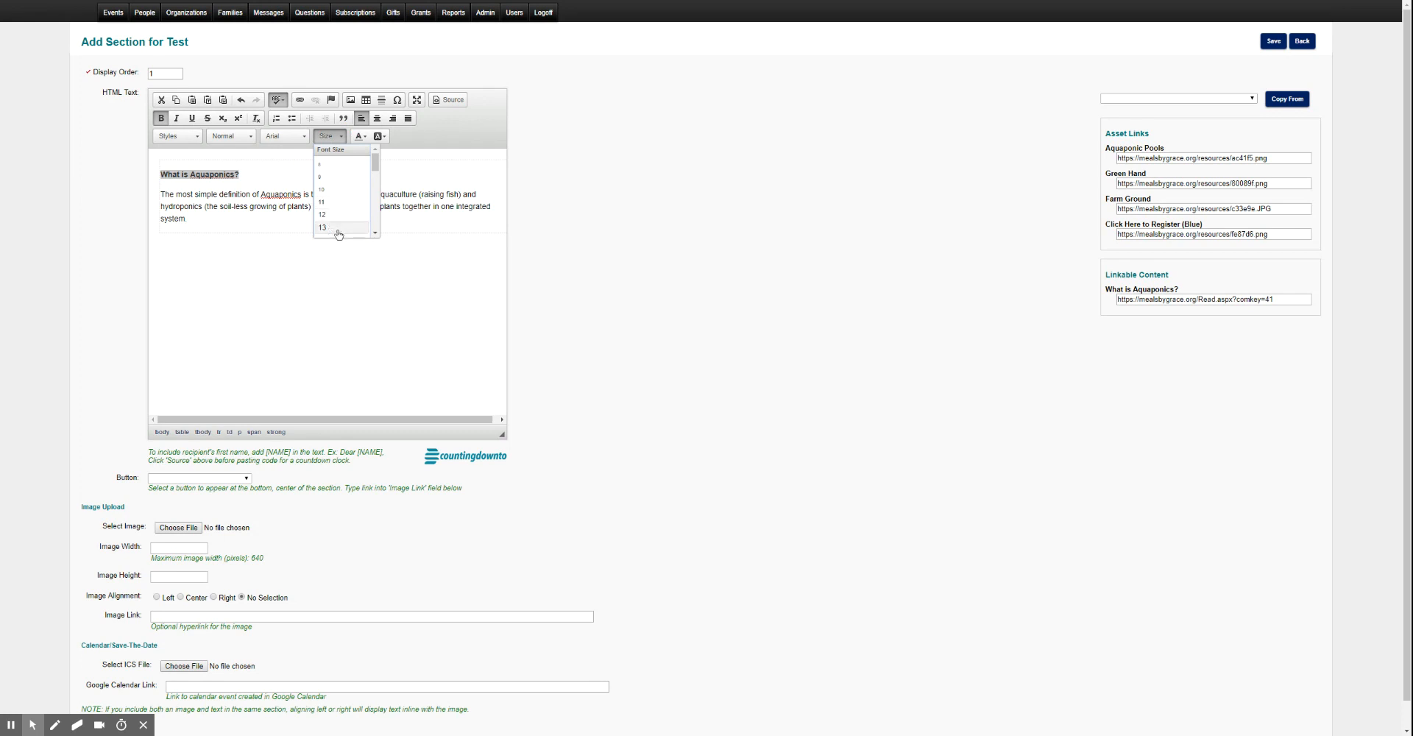
scroll(376, 223, down, 2)
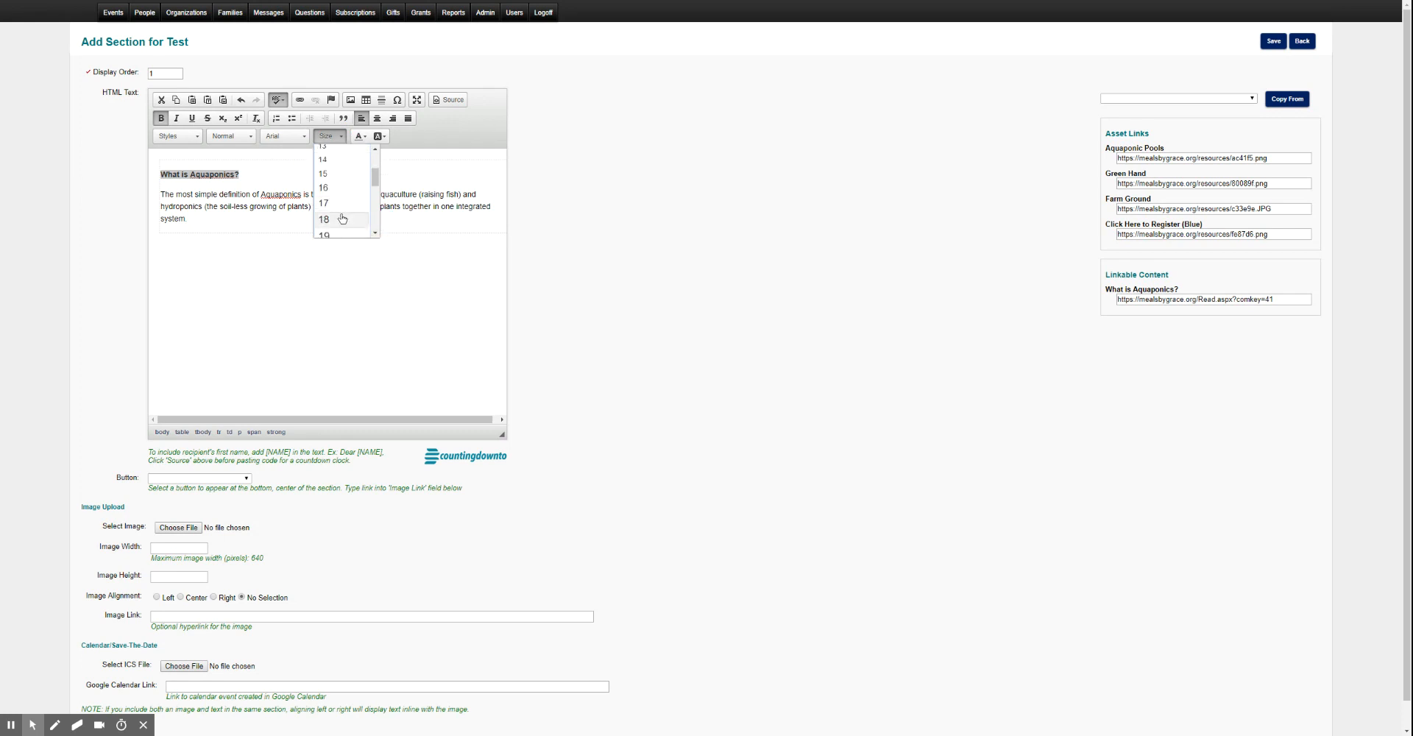
click(341, 219)
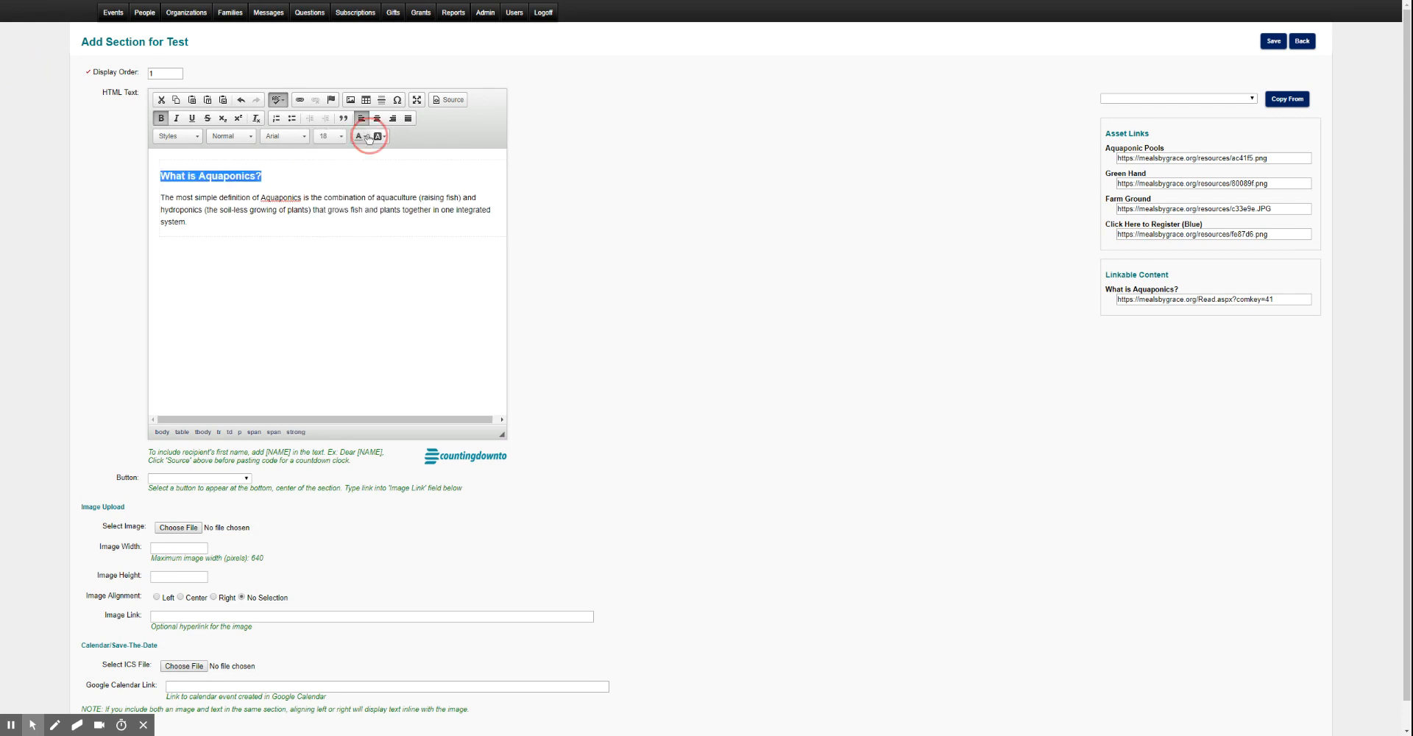
Color the "What is Aquaponics?" heading red and underline it.
click(360, 137)
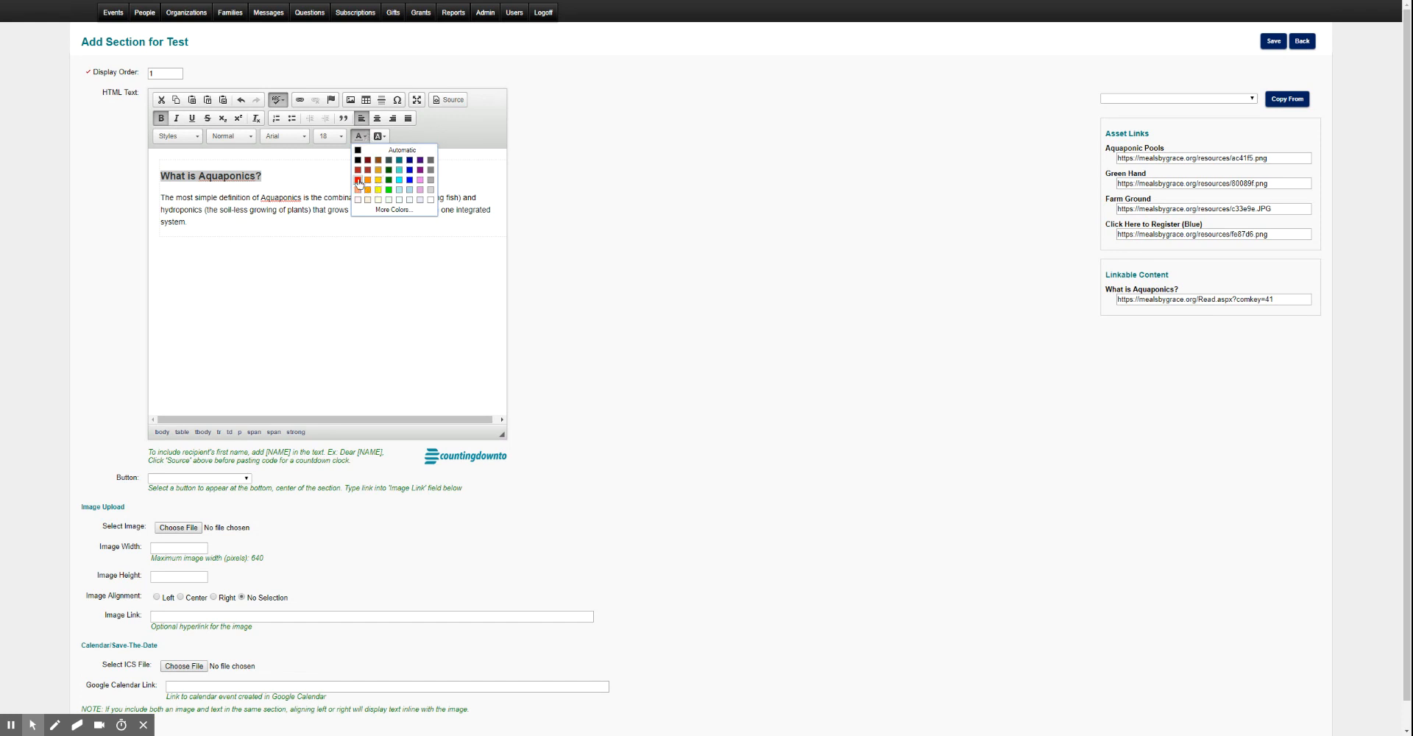
click(361, 181)
click(284, 197)
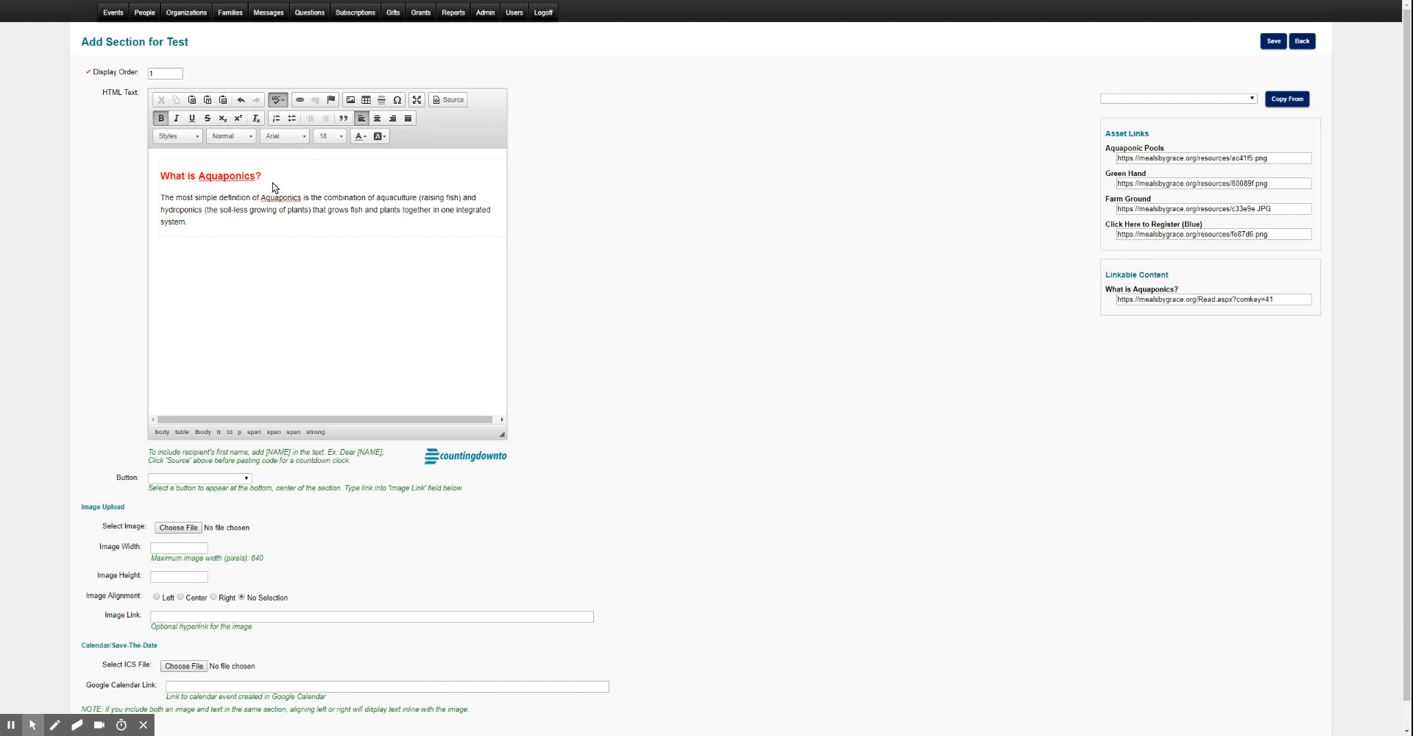
drag(269, 177, 89, 177)
click(191, 119)
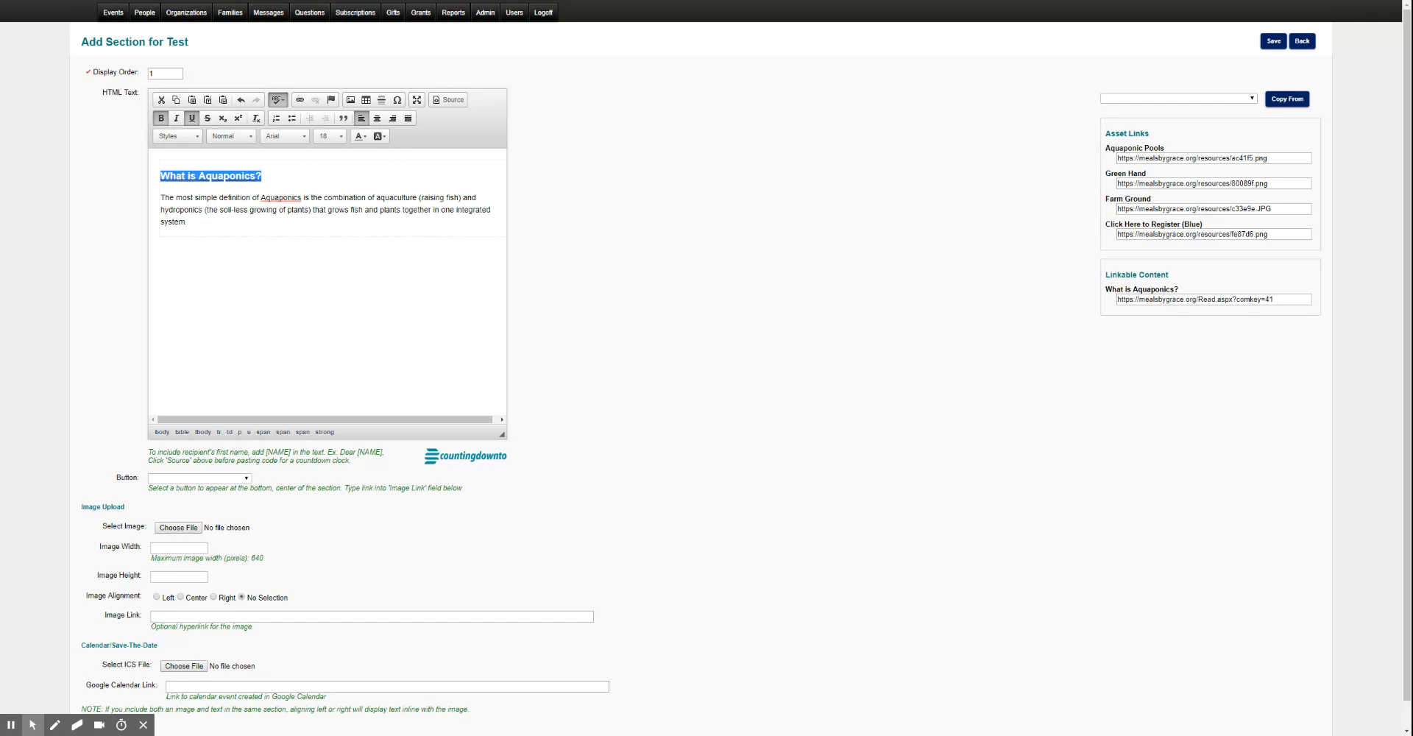
Add "Read more..." at the end of the paragraph and select those words.
click(211, 214)
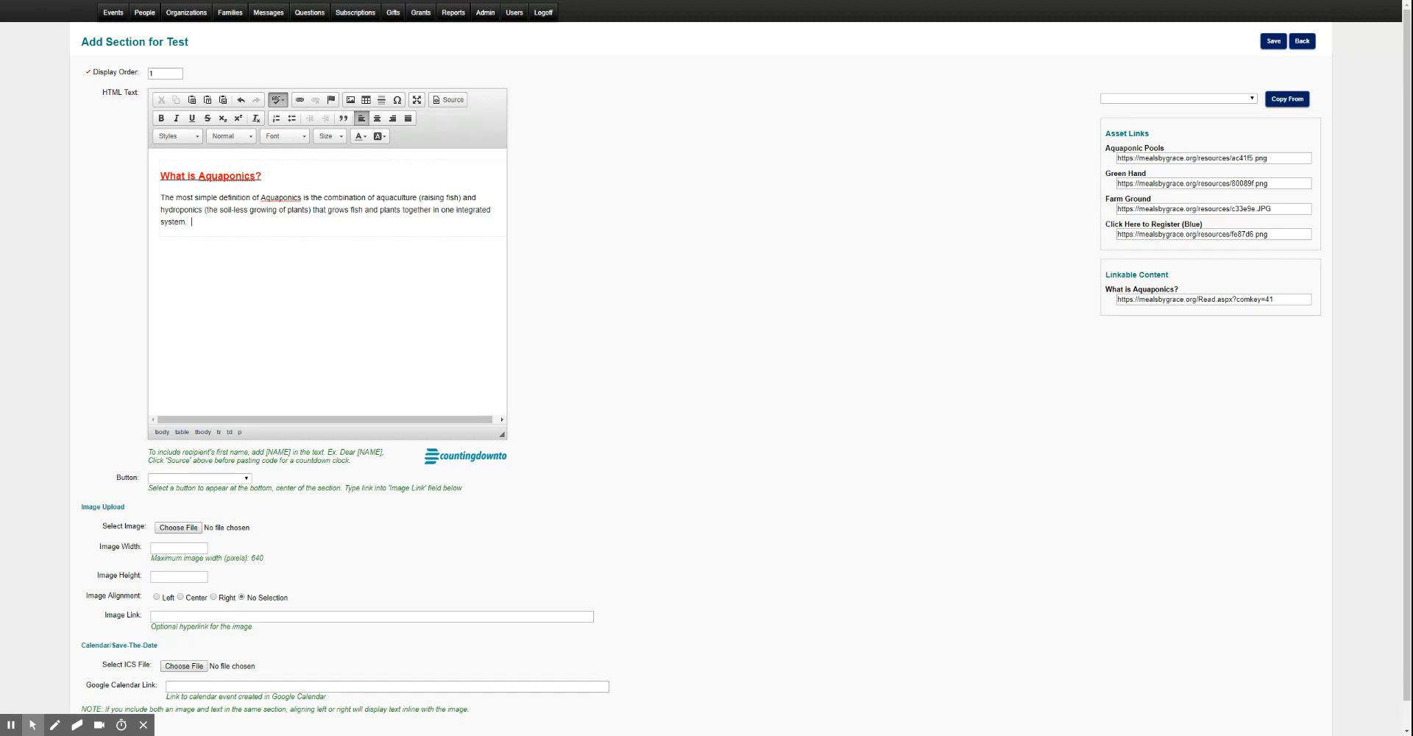
text(Read more...)
shift+click(191, 223)
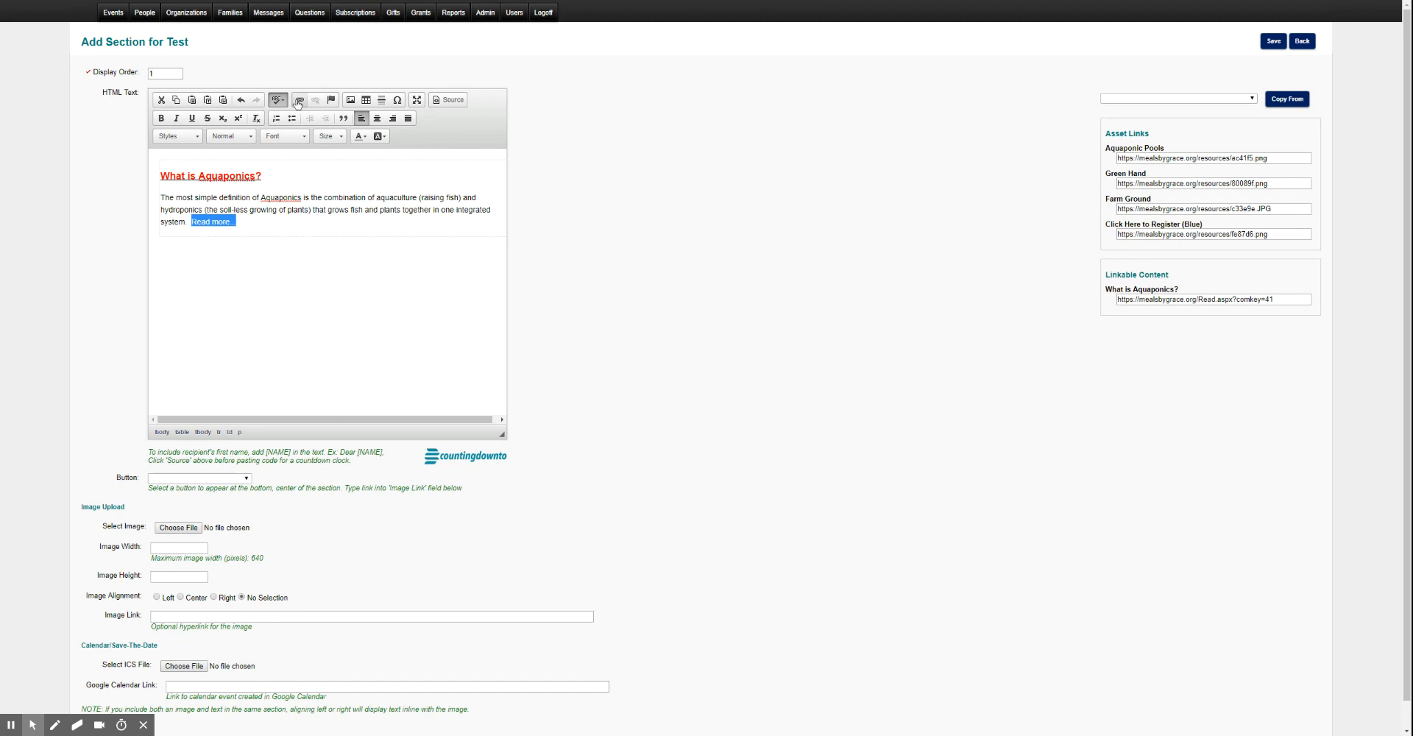
click(300, 102)
click(300, 101)
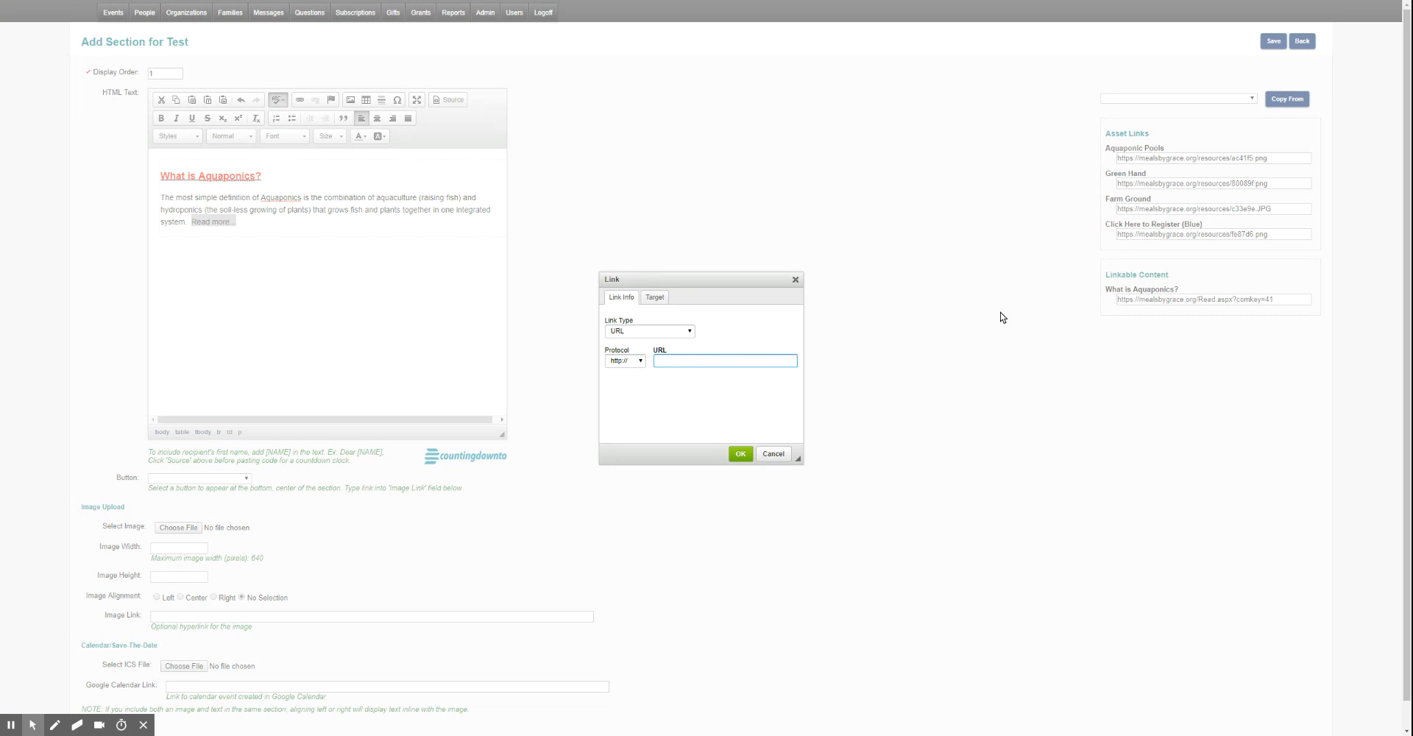
click(770, 455)
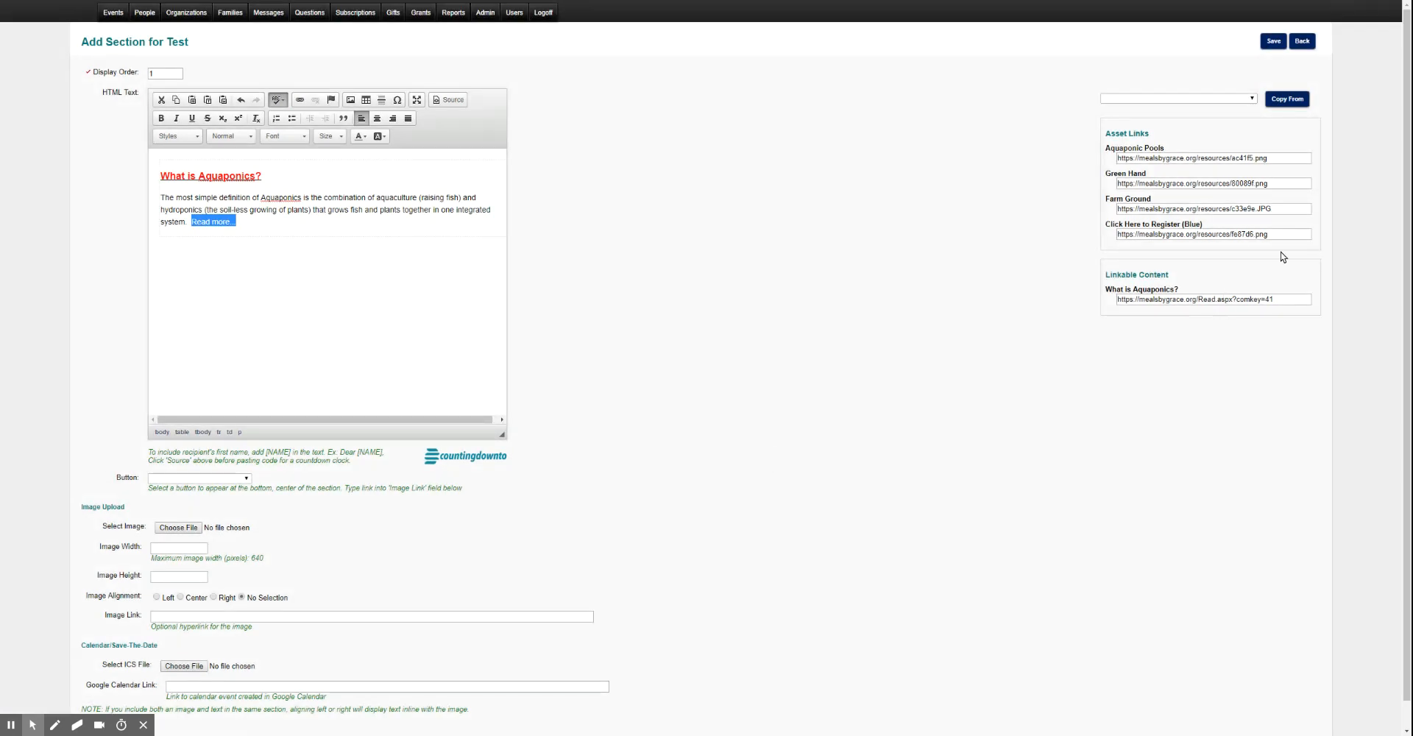
Copy the URL of the "What is Aquaponics?" linkable content.
click(1290, 296)
drag(1289, 296, 1095, 298)
key(ctrl+c)
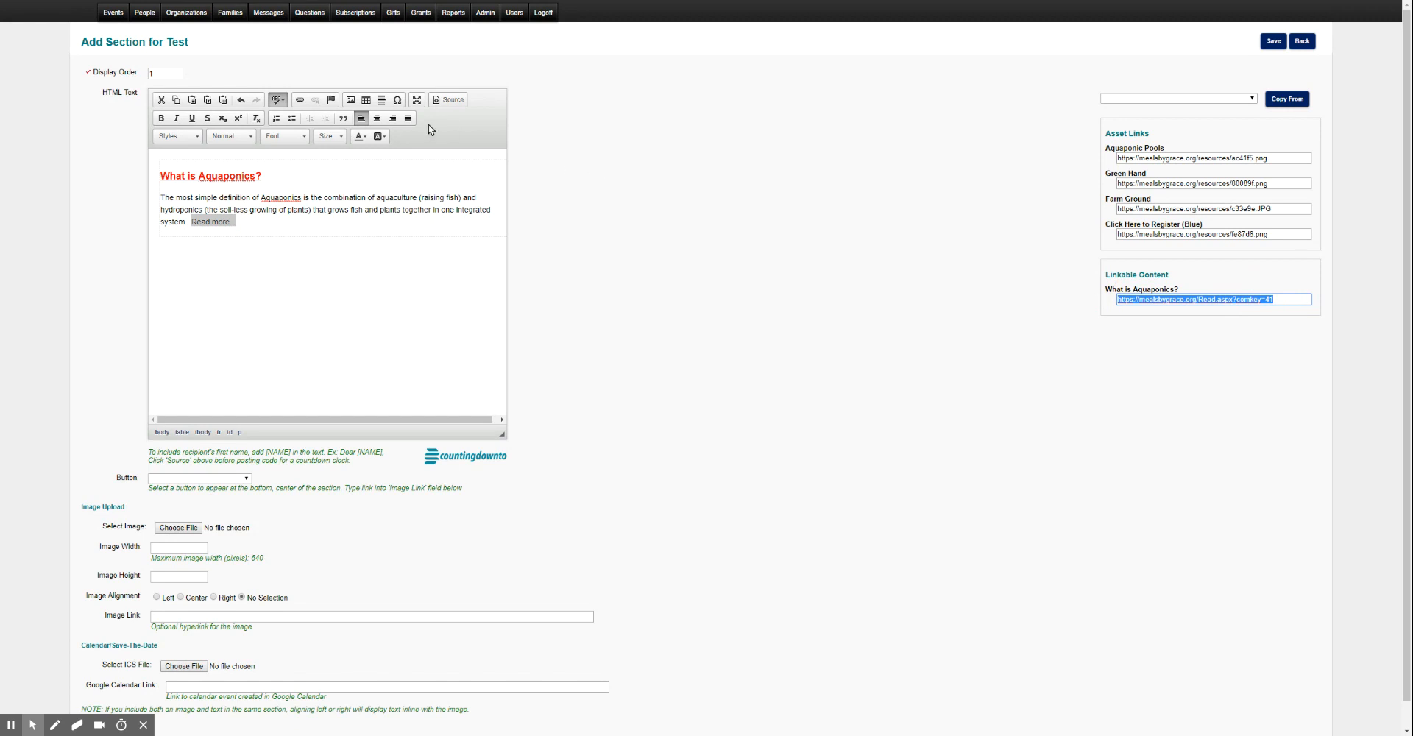
Hyperlink the selected "Read more..." words to the copied https URL mealsbygrace.org/Read.aspx?comkey=41, leaving the link target unset.
click(301, 101)
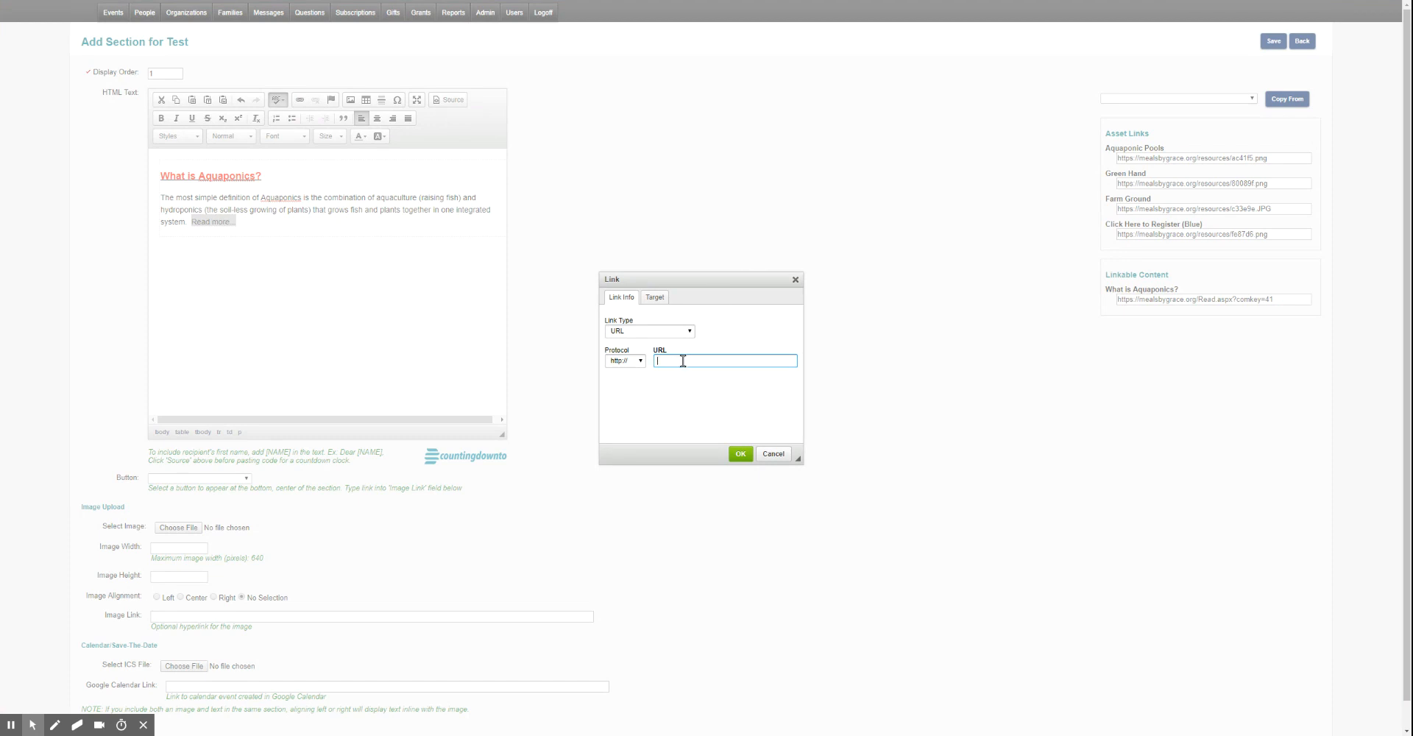
key(ctrl+v)
key(Home)
click(677, 359)
key(Home)
click(653, 302)
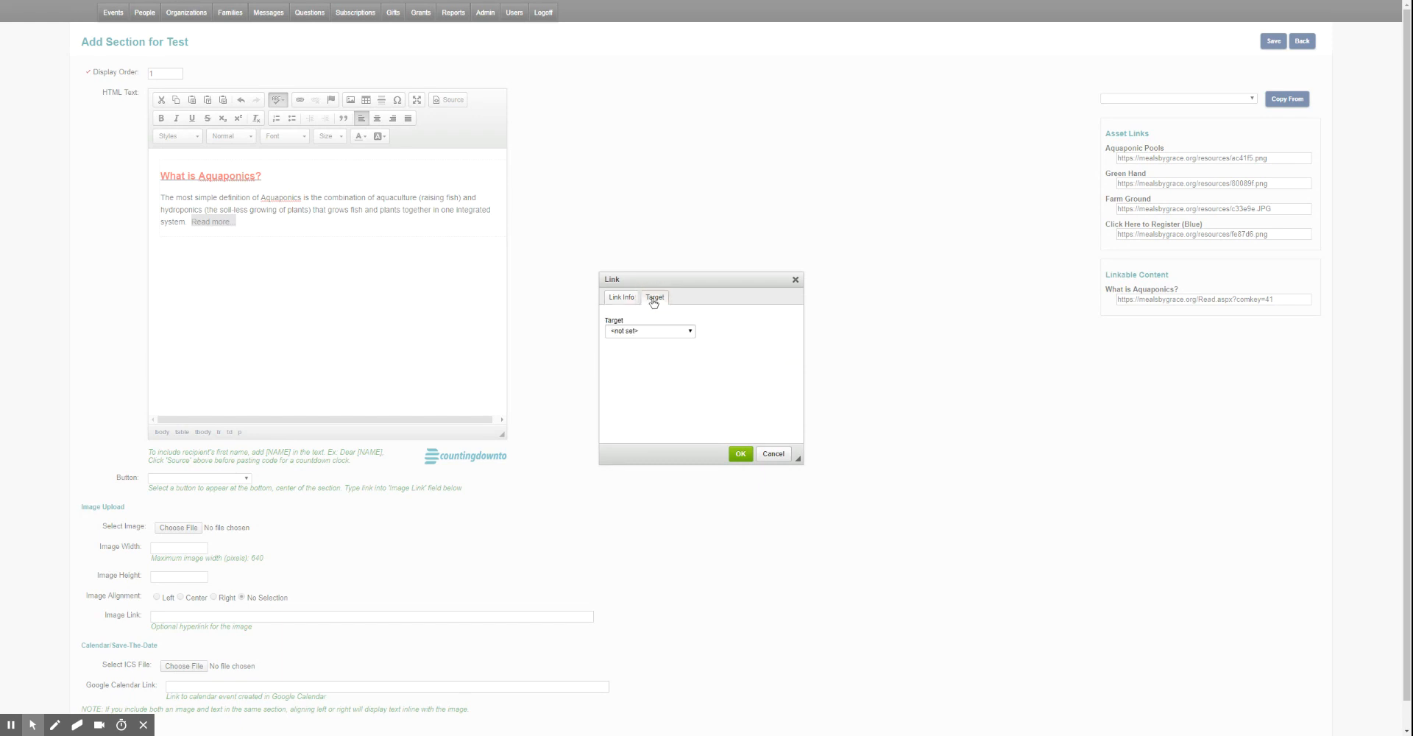
click(691, 332)
click(621, 303)
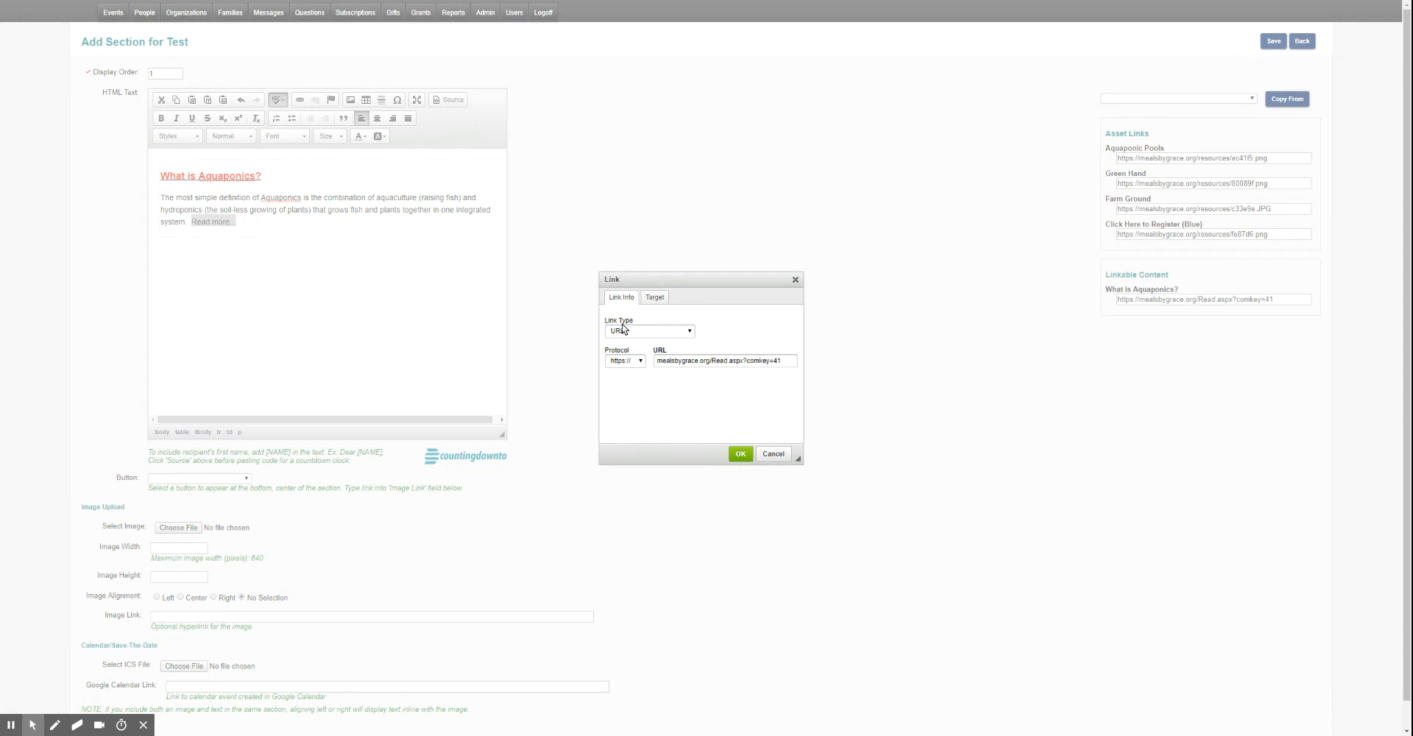
click(741, 454)
click(350, 314)
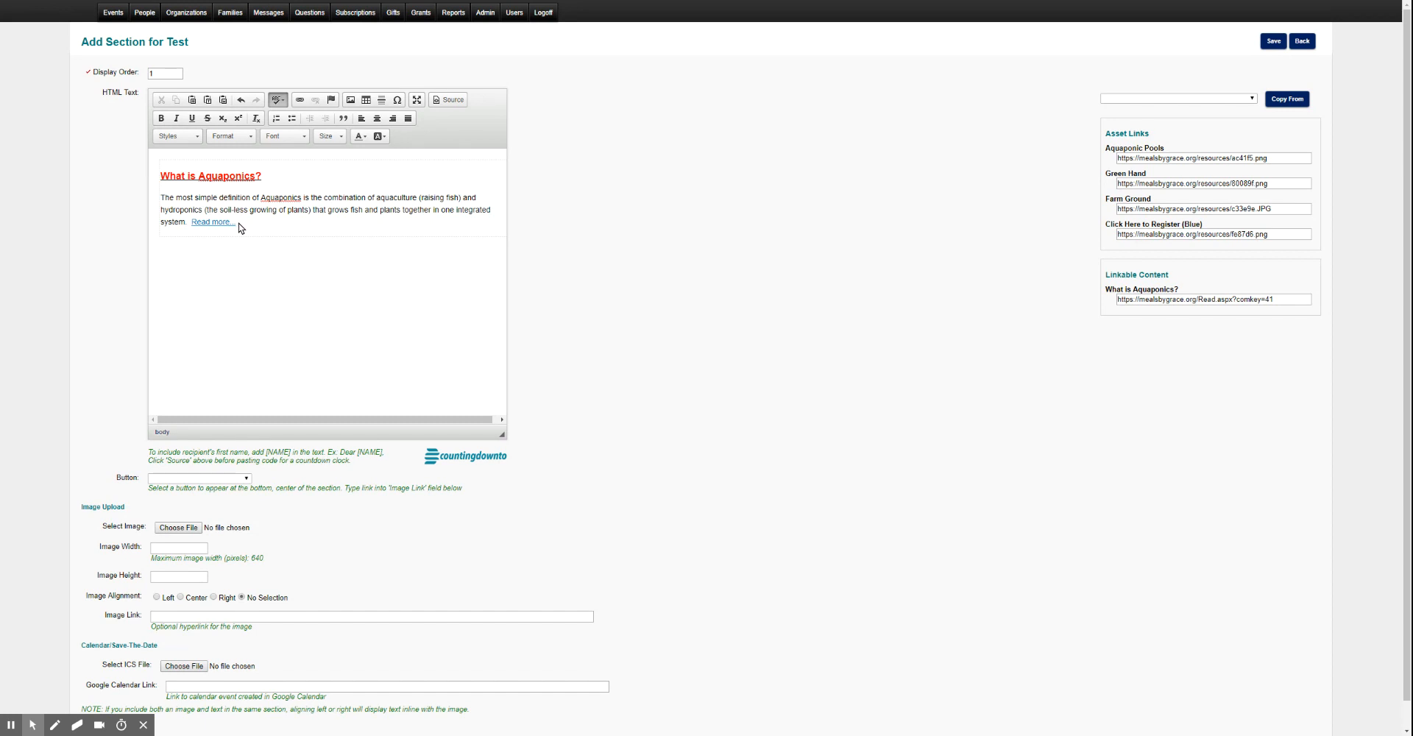
drag(237, 224, 190, 224)
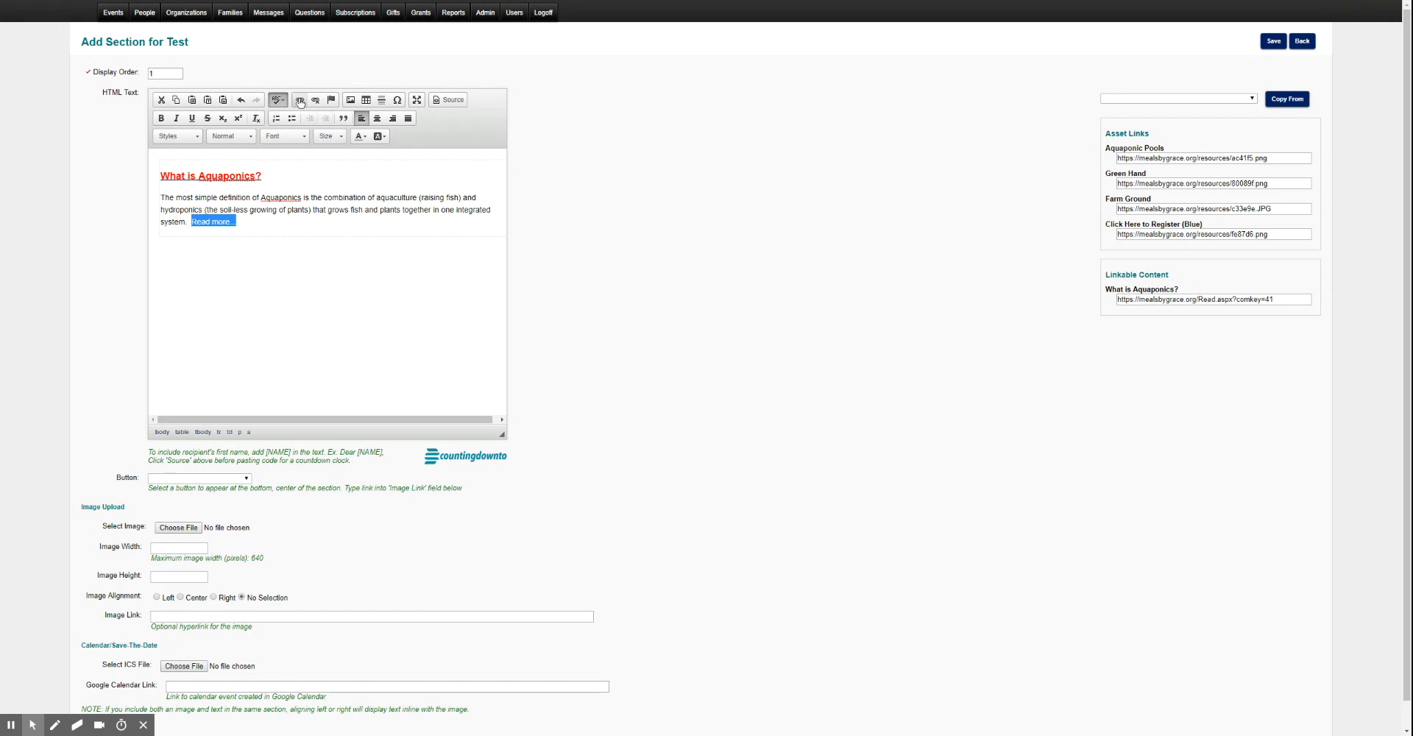
click(300, 103)
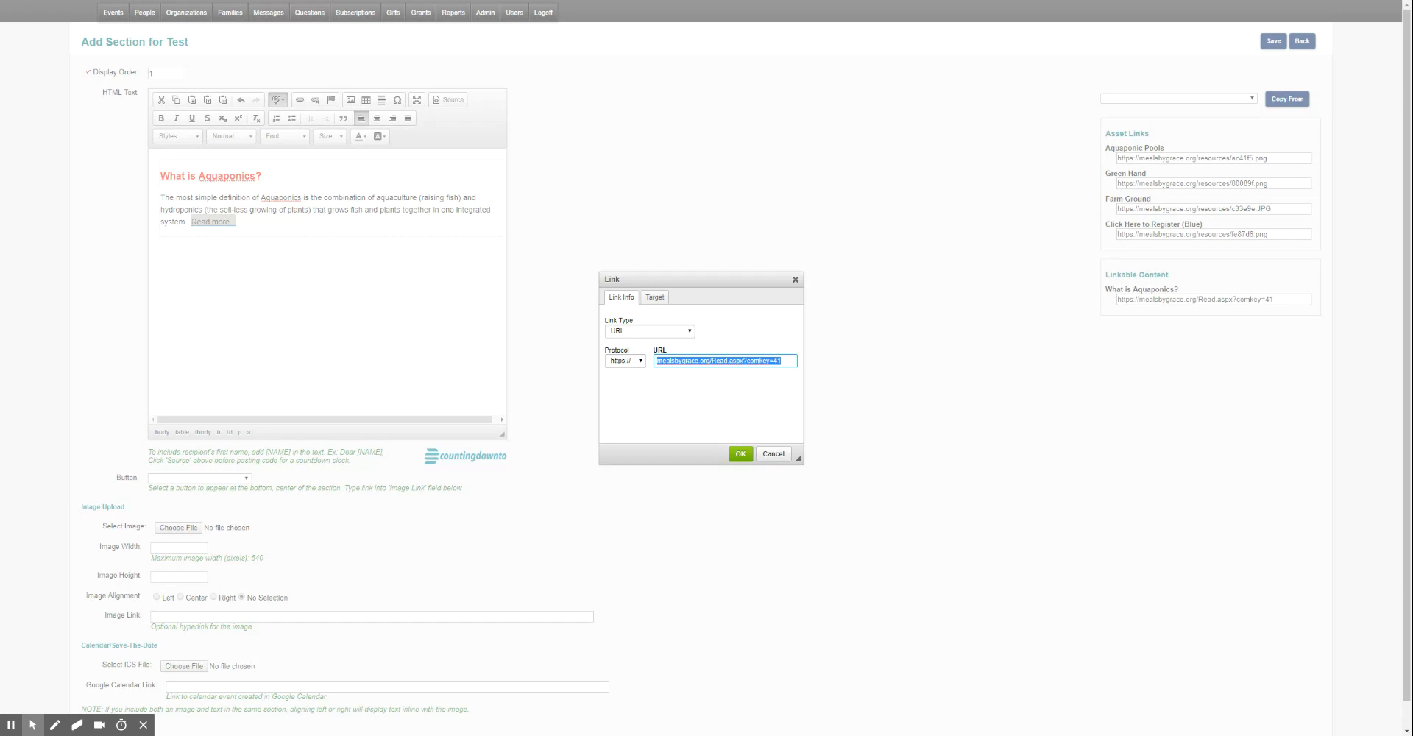
text(youtube.com?diasd;kljasdlkjasd)
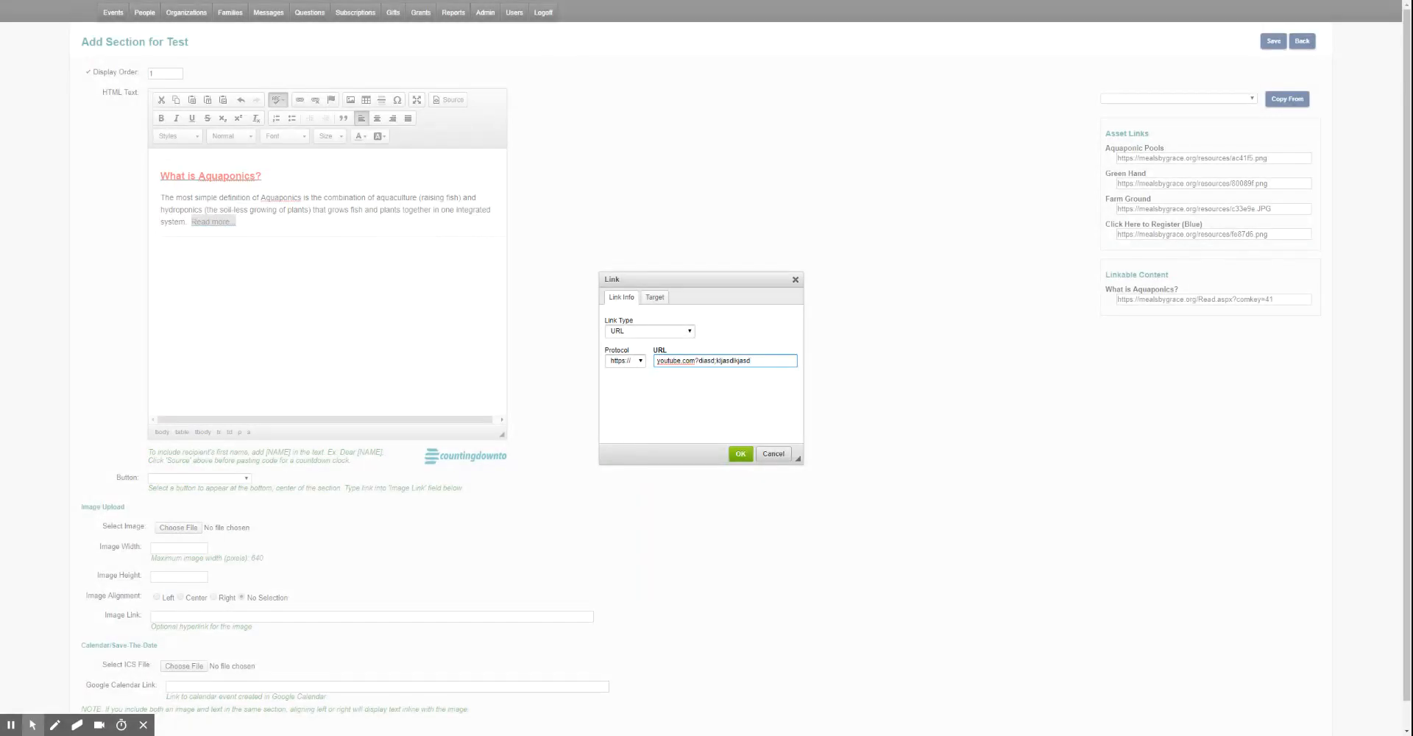
click(777, 455)
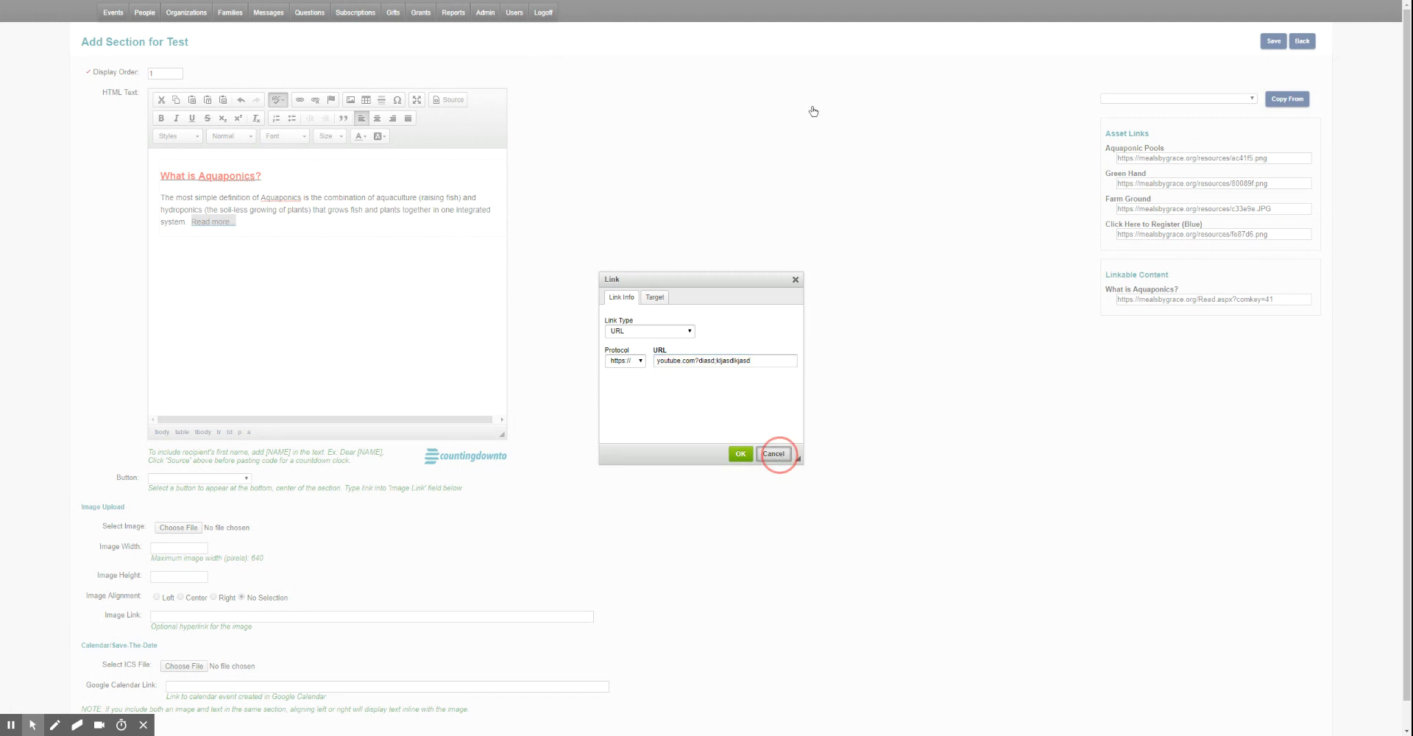
click(758, 70)
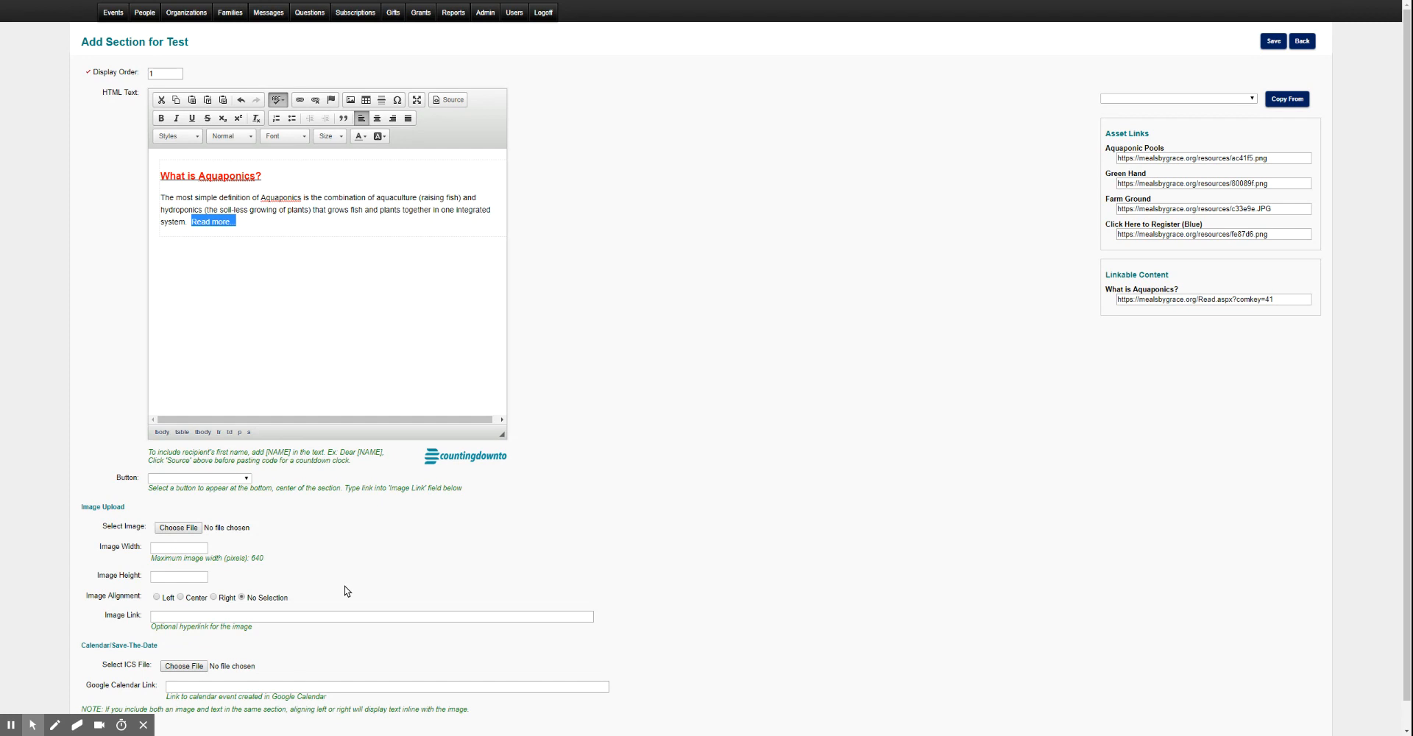
Add the Click Here to Register (Blue) button to the section.
click(703, 518)
click(248, 480)
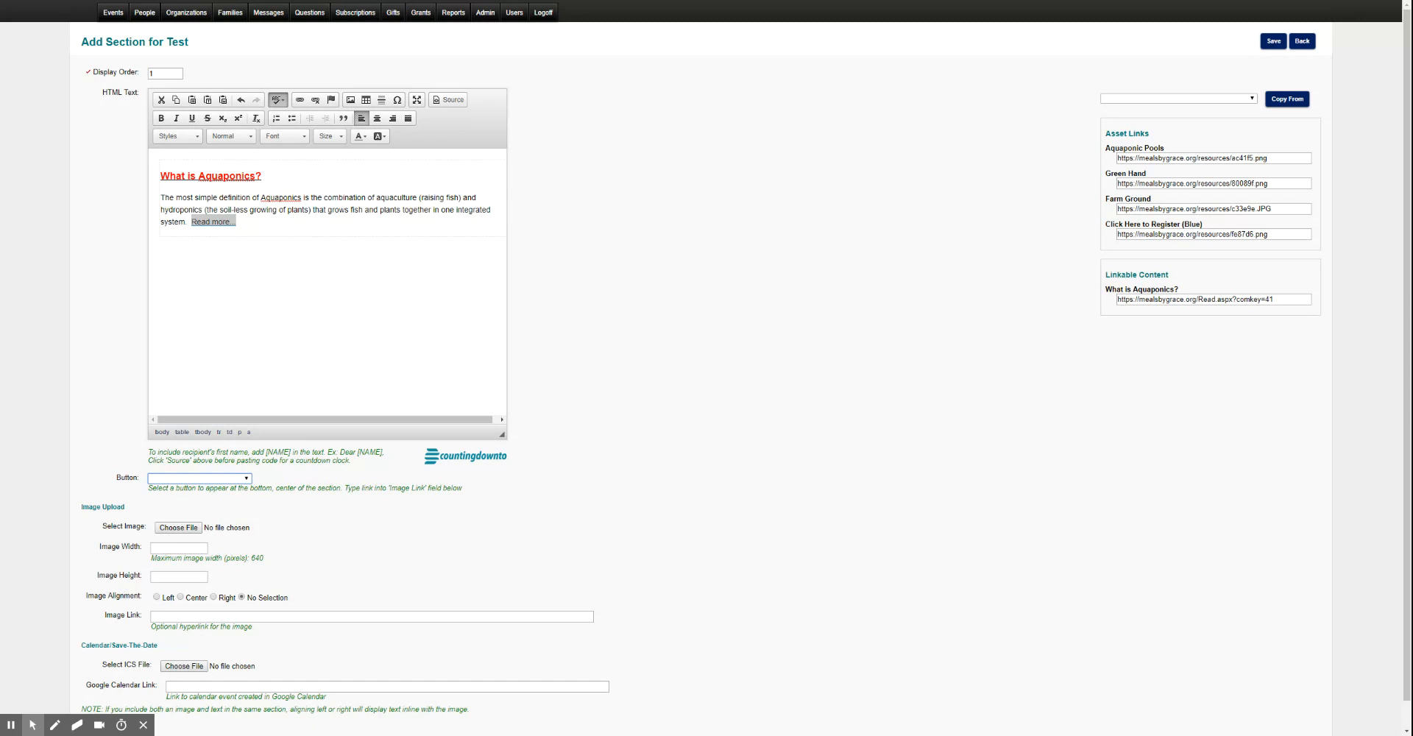
click(819, 239)
click(247, 479)
click(237, 509)
Choose landingBanner3 - Copy.jpg as the section image and set it to 300 wide by 200 high with center alignment.
click(177, 530)
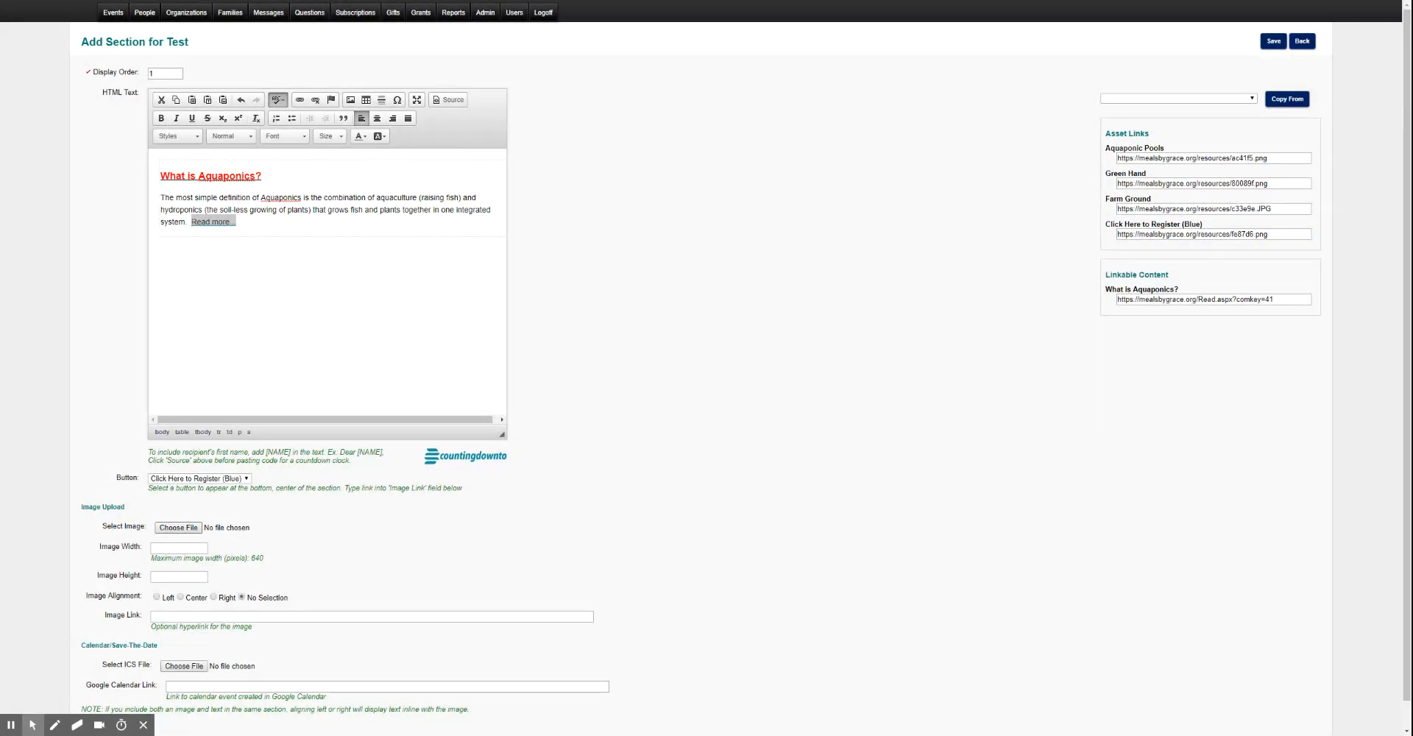
click(600, 413)
click(193, 546)
text(300)
click(196, 575)
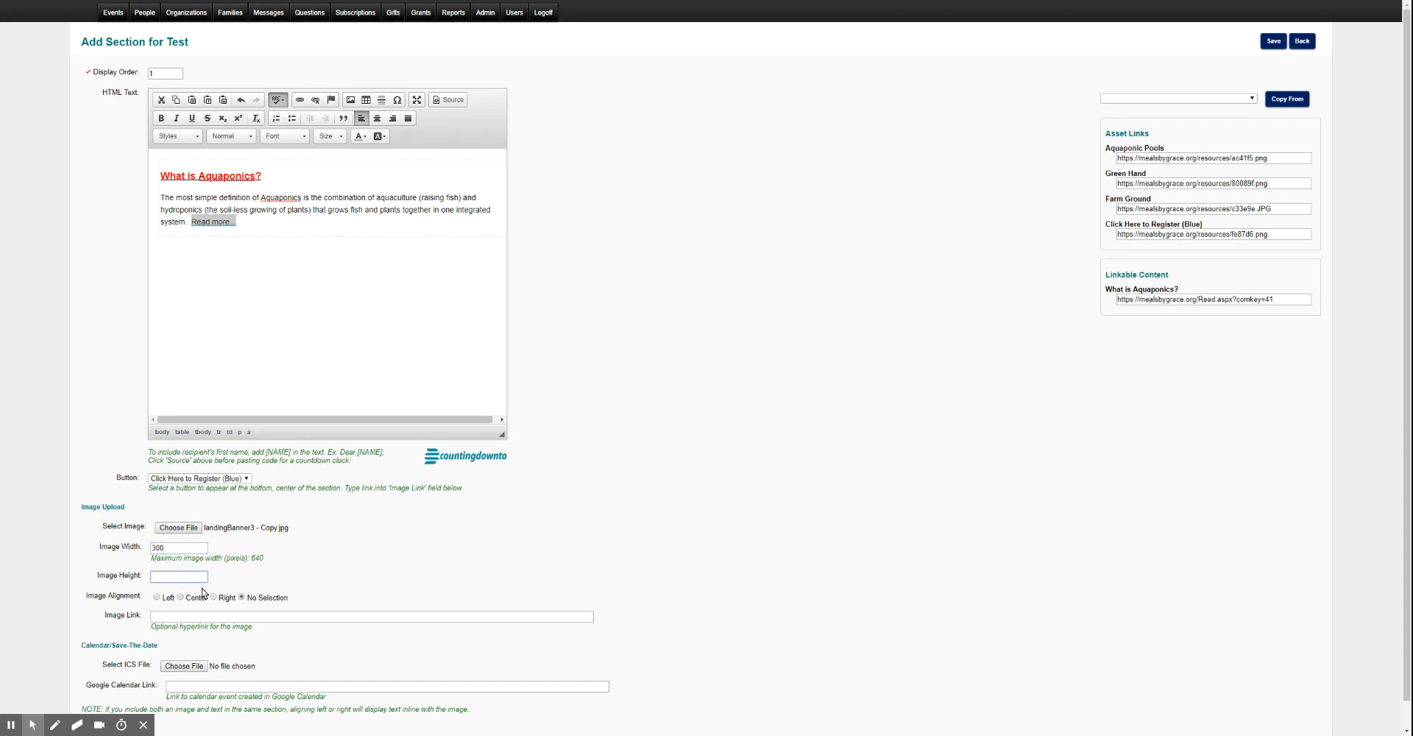
key(BackSpace)
scroll(1400, 427, down, 1)
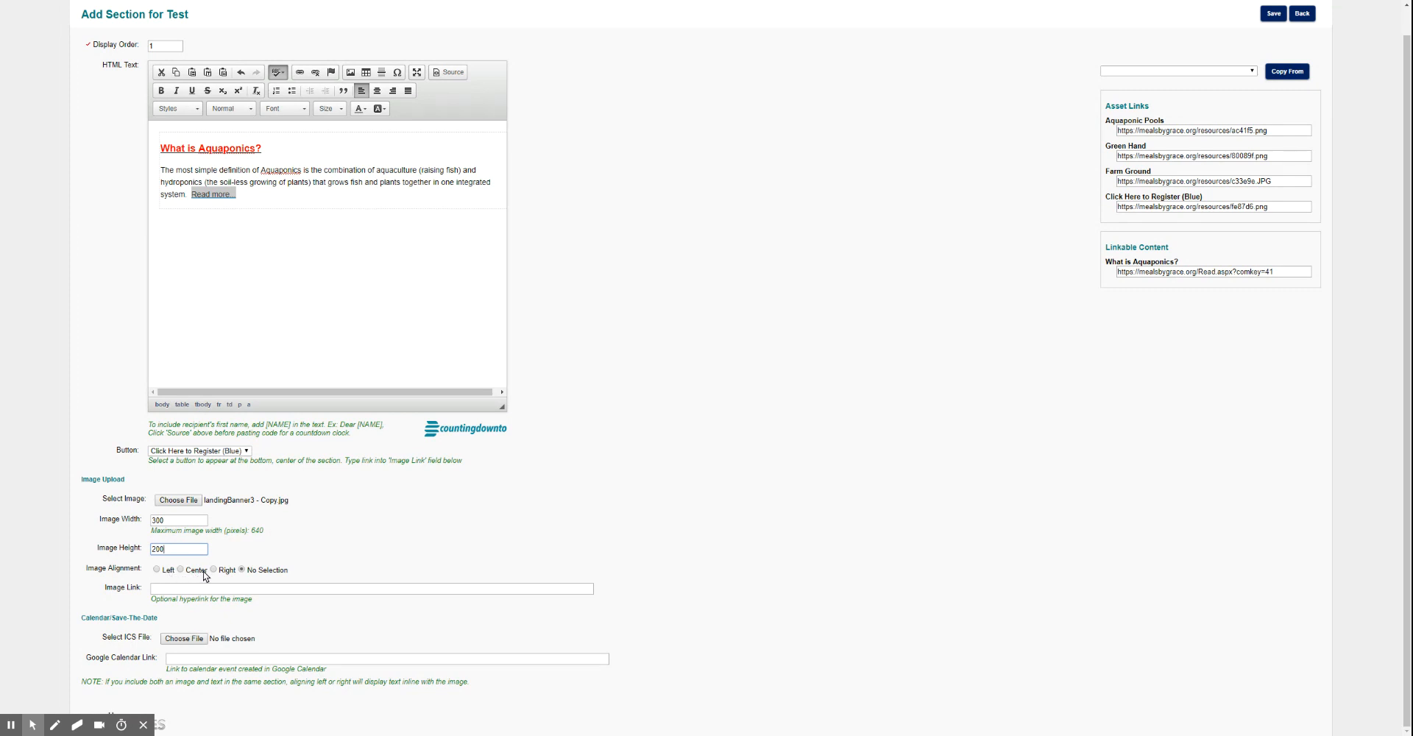
click(180, 570)
click(245, 590)
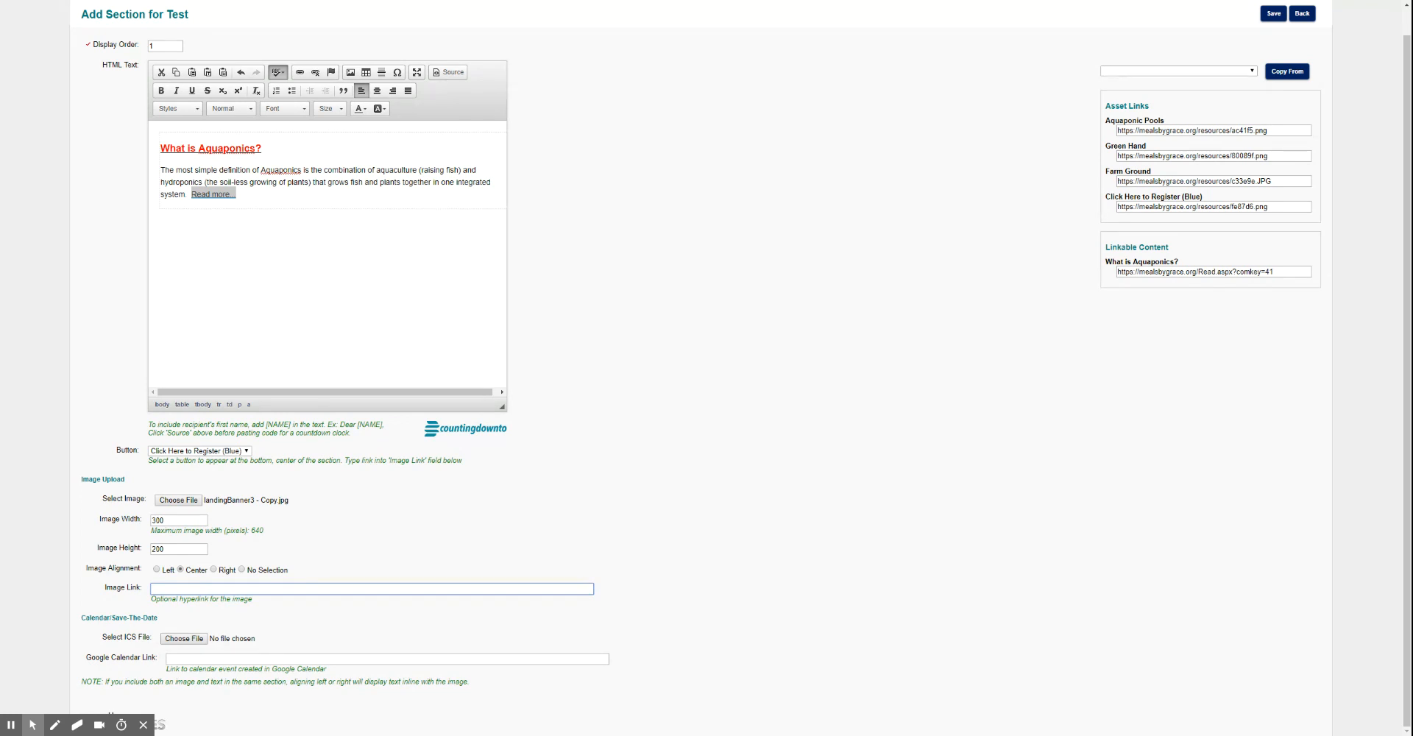
text(ht)
text(tps)
text(://mea)
text(slb)
key(BackSpace)
text(lby)
key(BackSpace)
key(BackSpace)
key(BackSpace)
text(sbygrace.org/Register.aspx?)
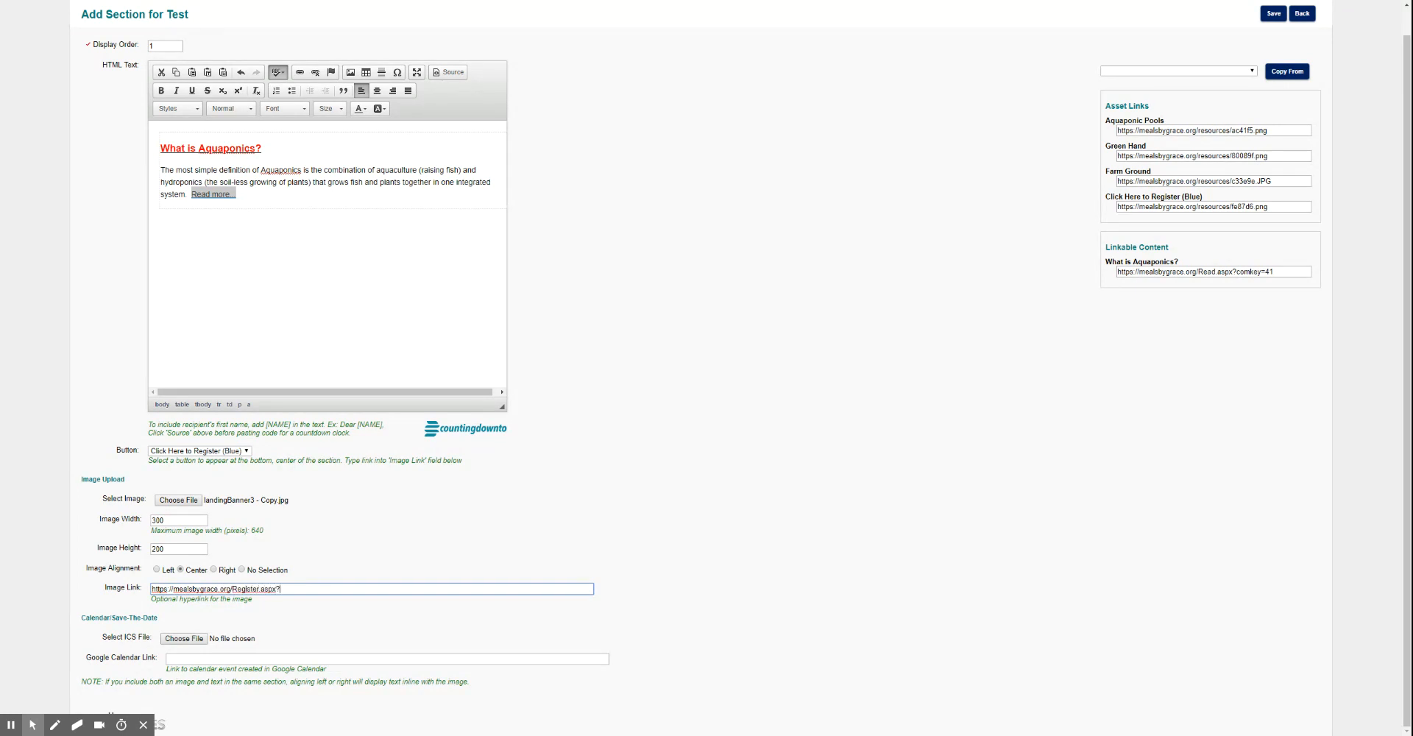
text(evnt)
text(ke)
text(ID=)
text(asdfkjas;dlkfjsdlkjdkljasdlkjsdfljksdfj)
text(ksdfkjsdf)
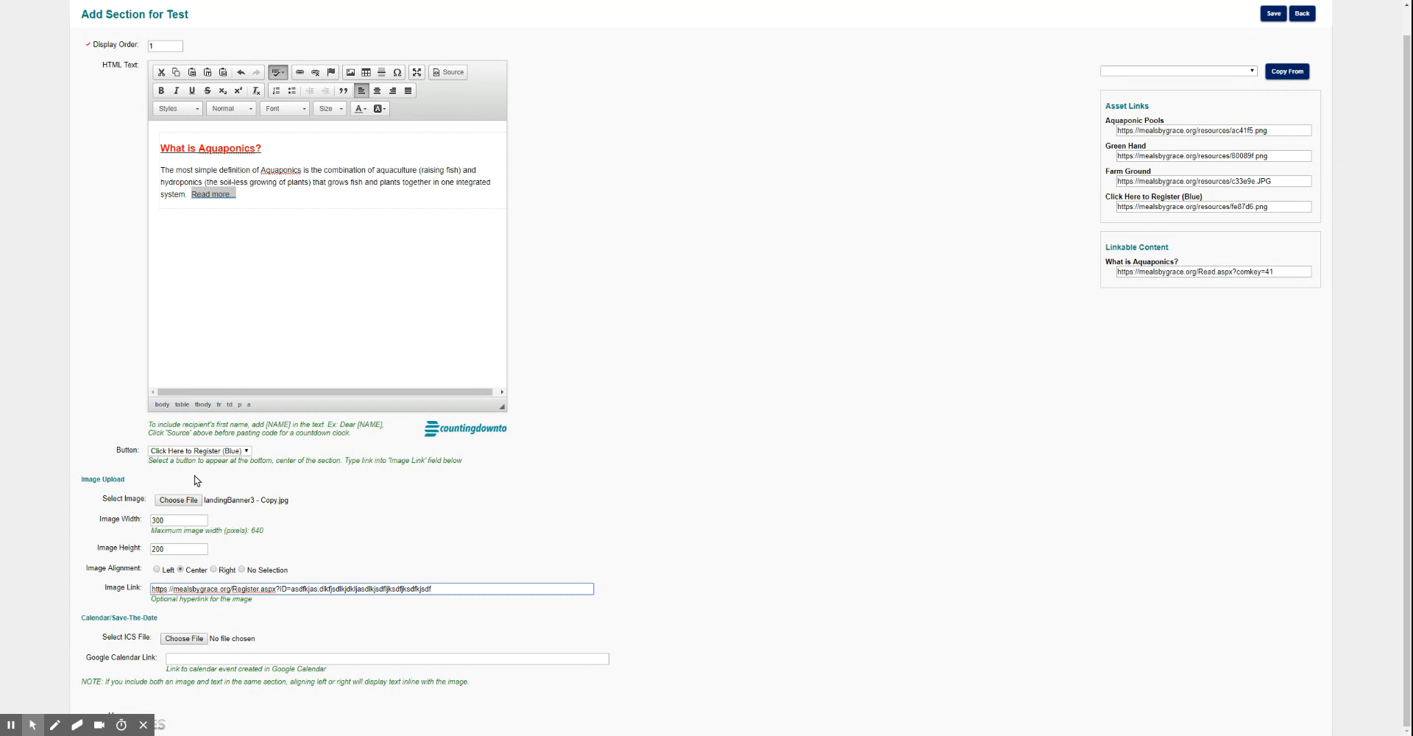
key(ctrl+a)
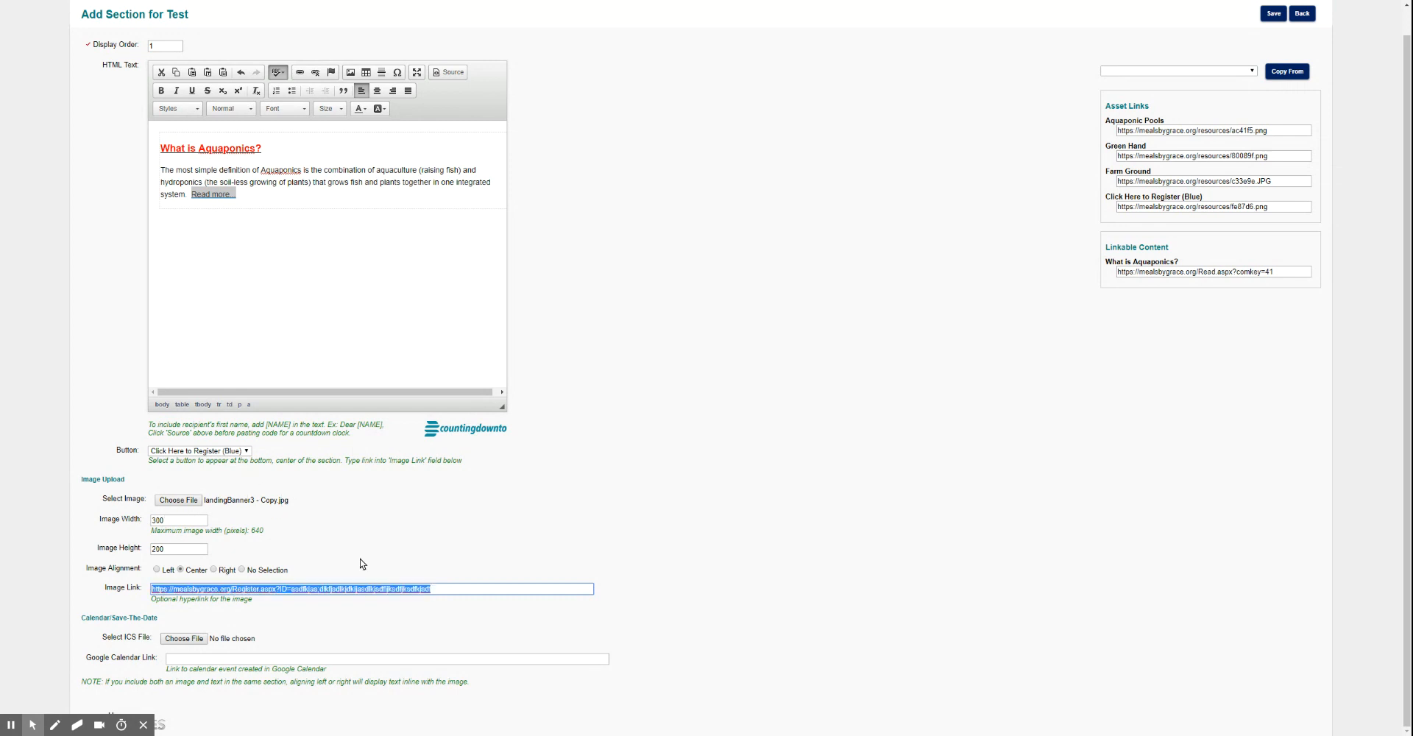
key(BackSpace)
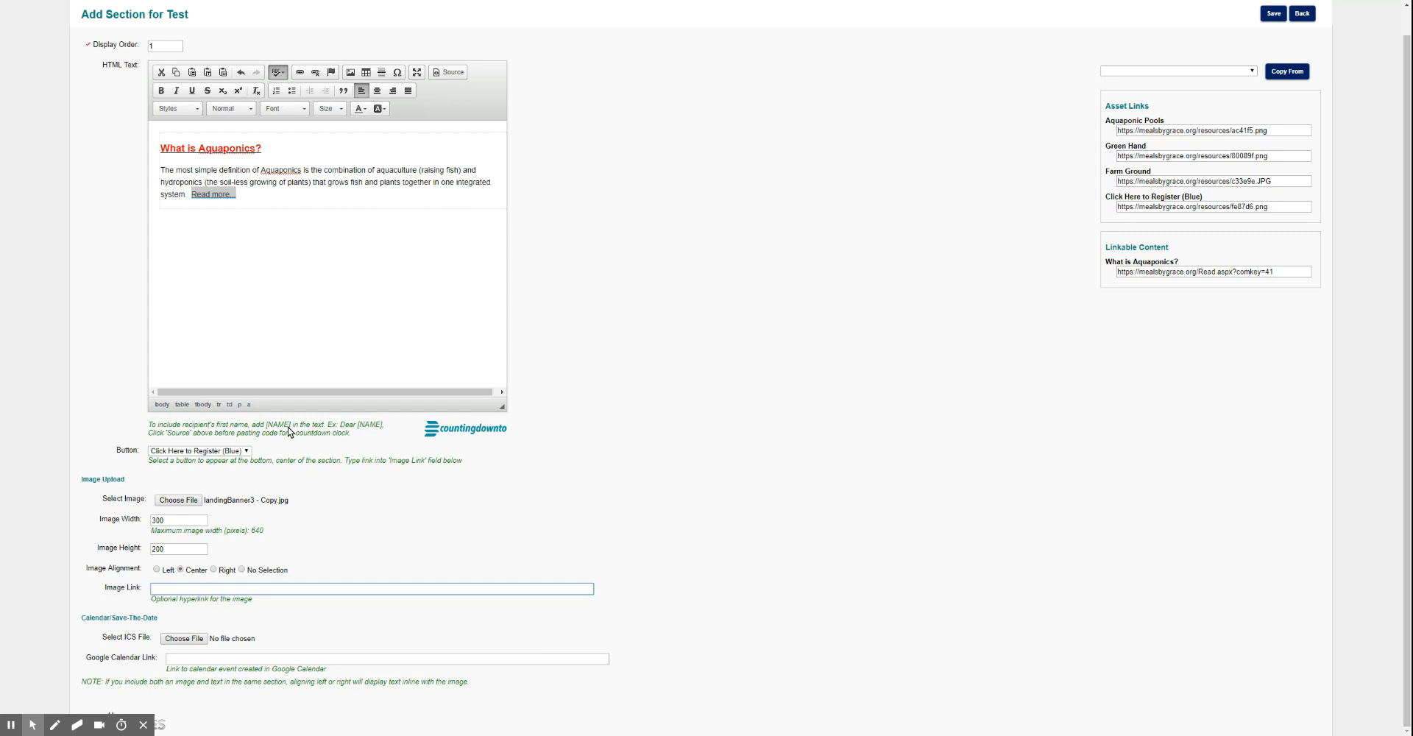
Begin the paragraph with "Hey [NAME], ever want to learn more about Aquaponics?" and save the section.
click(165, 173)
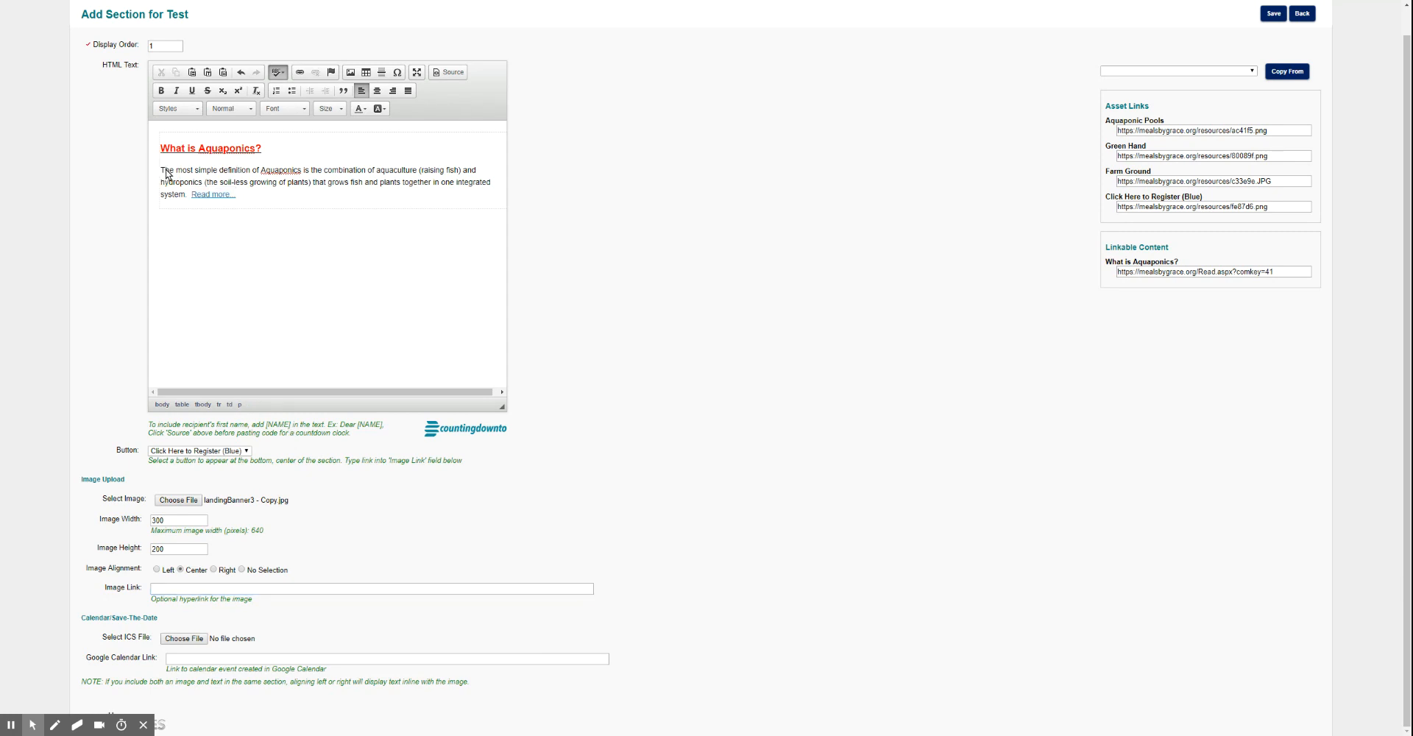
text(Hey,)
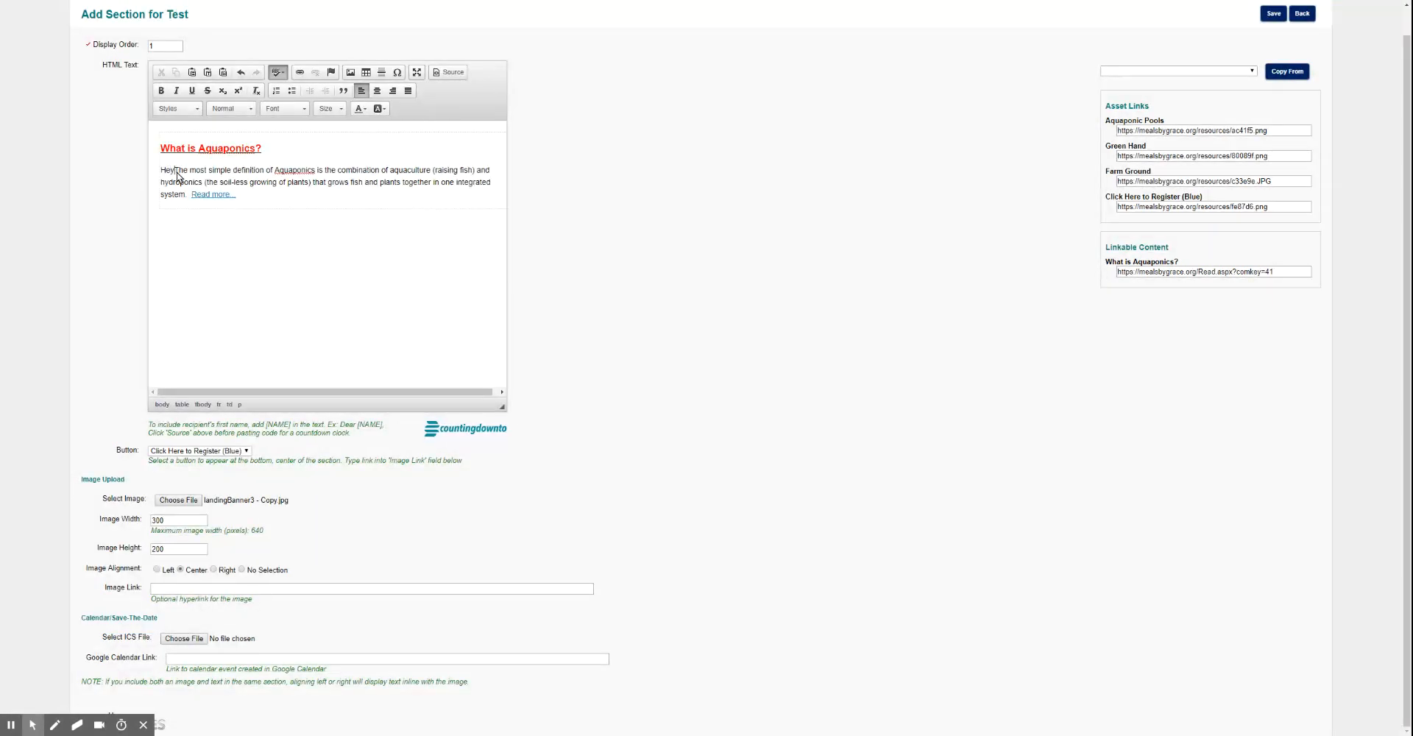
key(BackSpace)
text([NAME])
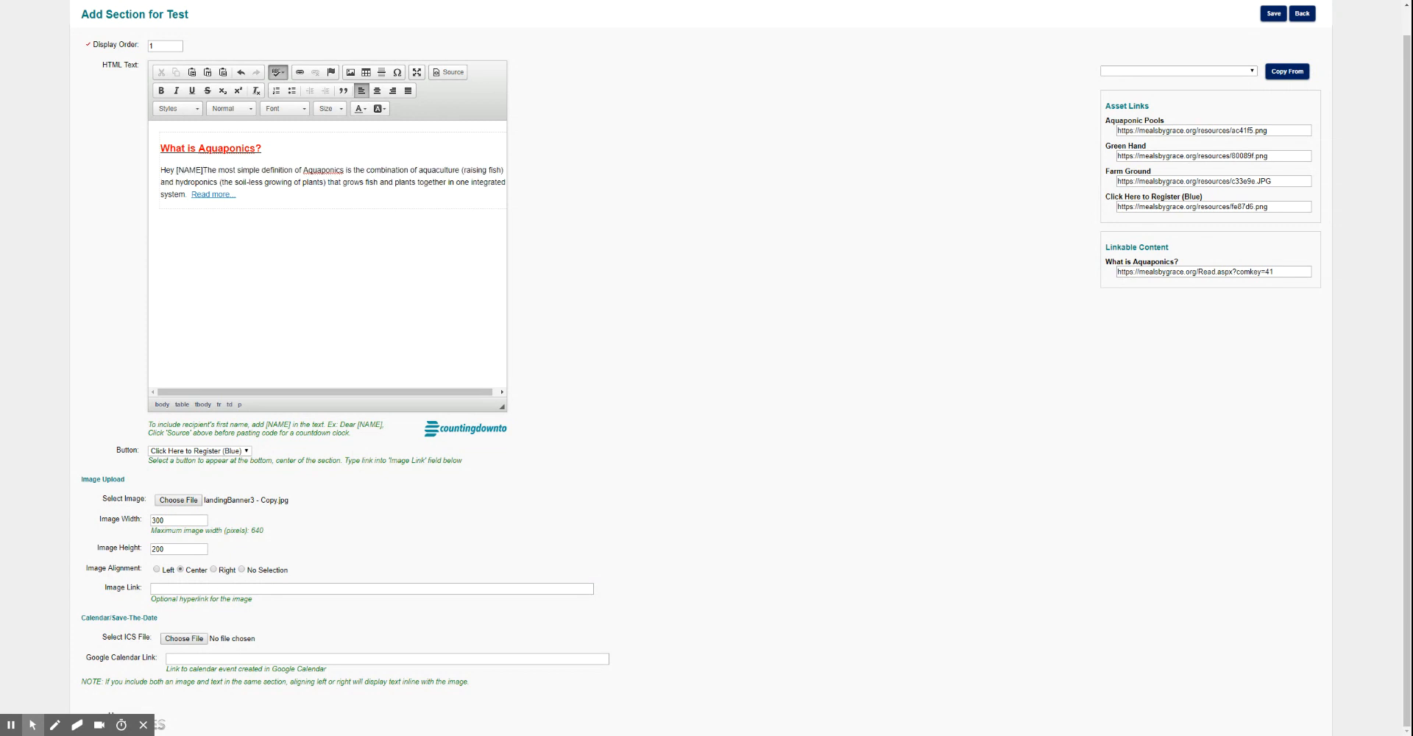
text(. ever want to learn more about Aquaponics?)
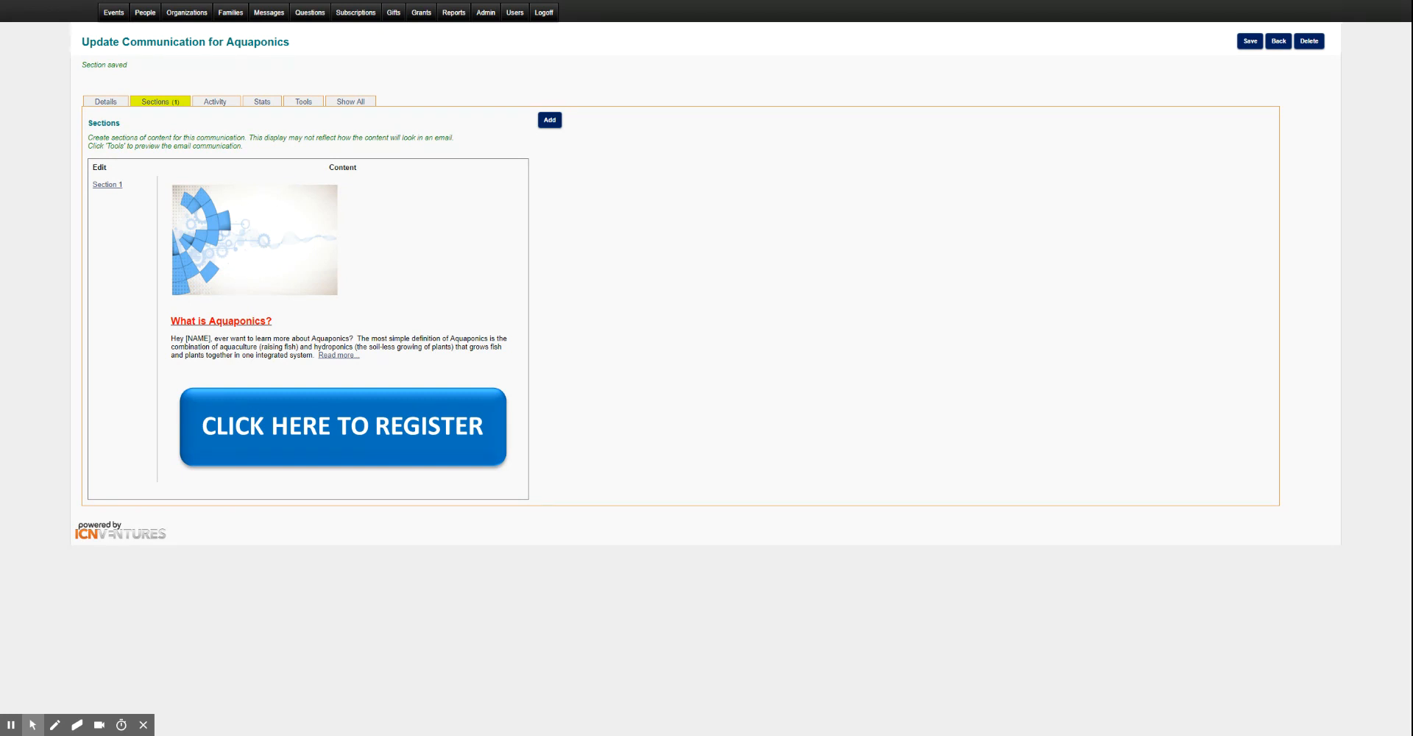
Review the saved section's content and preview the email in the browser for the Admin / System recipient.
click(303, 102)
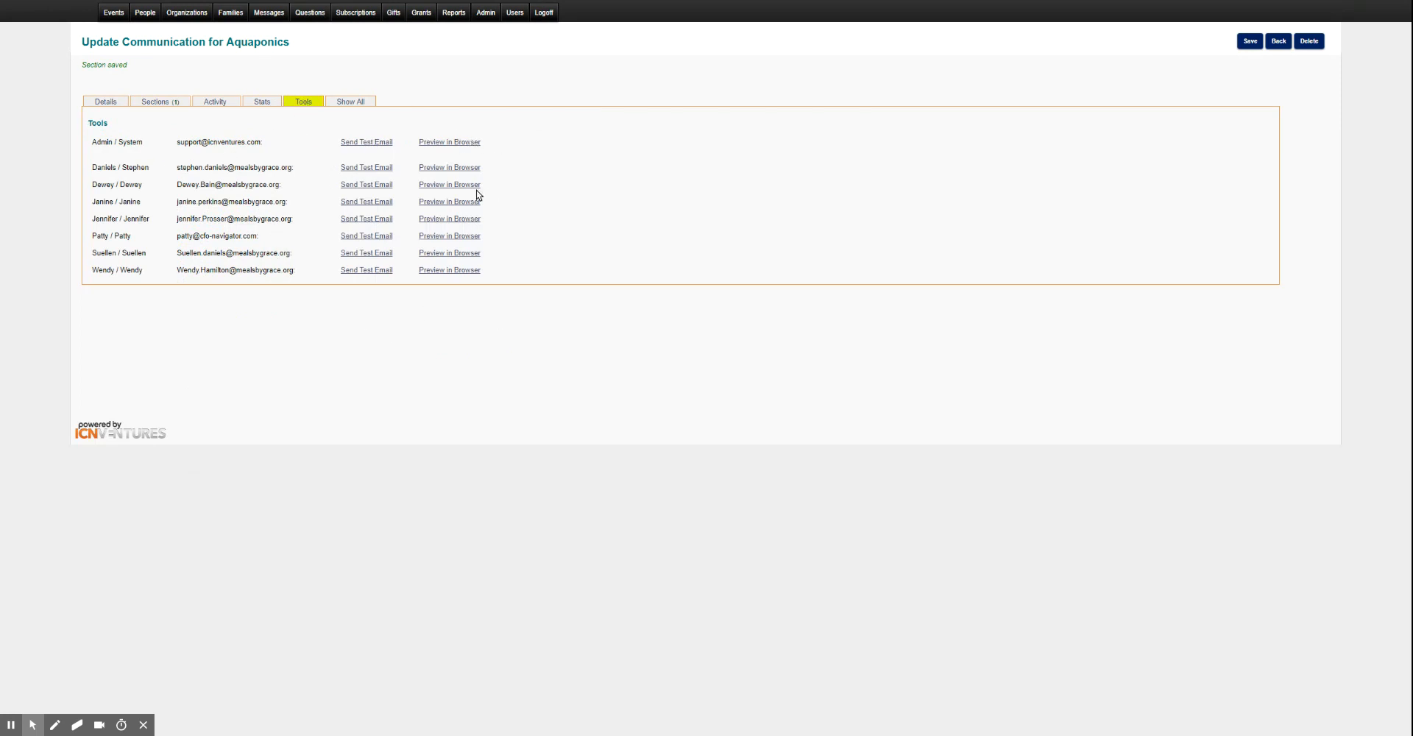
click(161, 103)
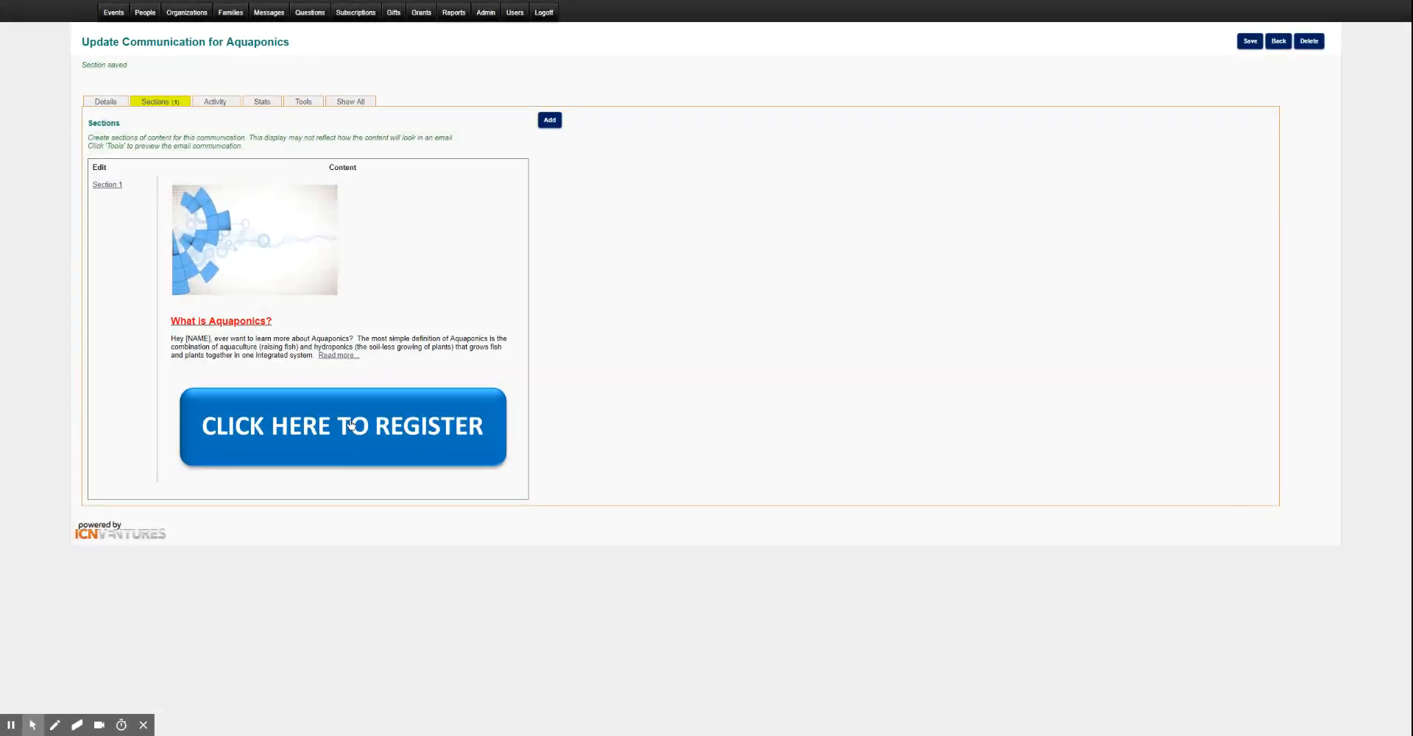
click(301, 103)
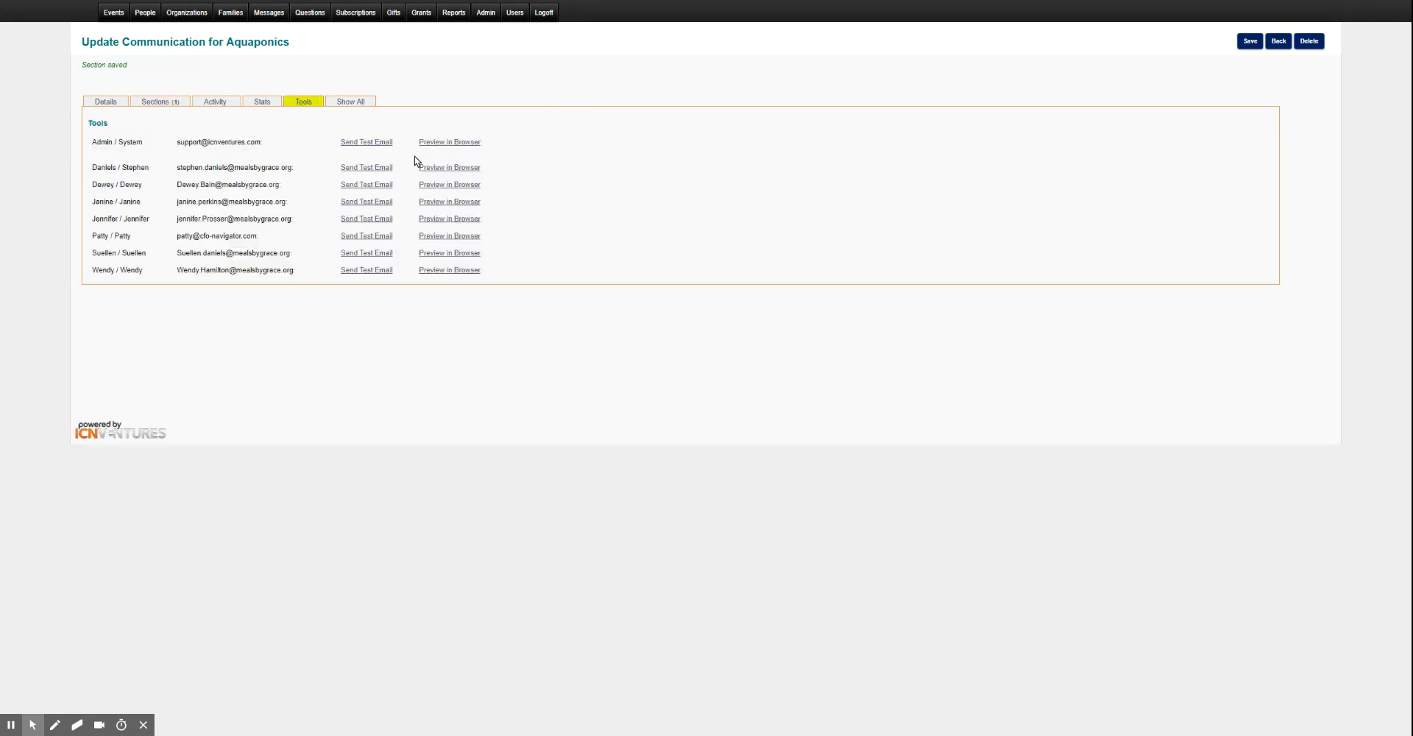
click(452, 143)
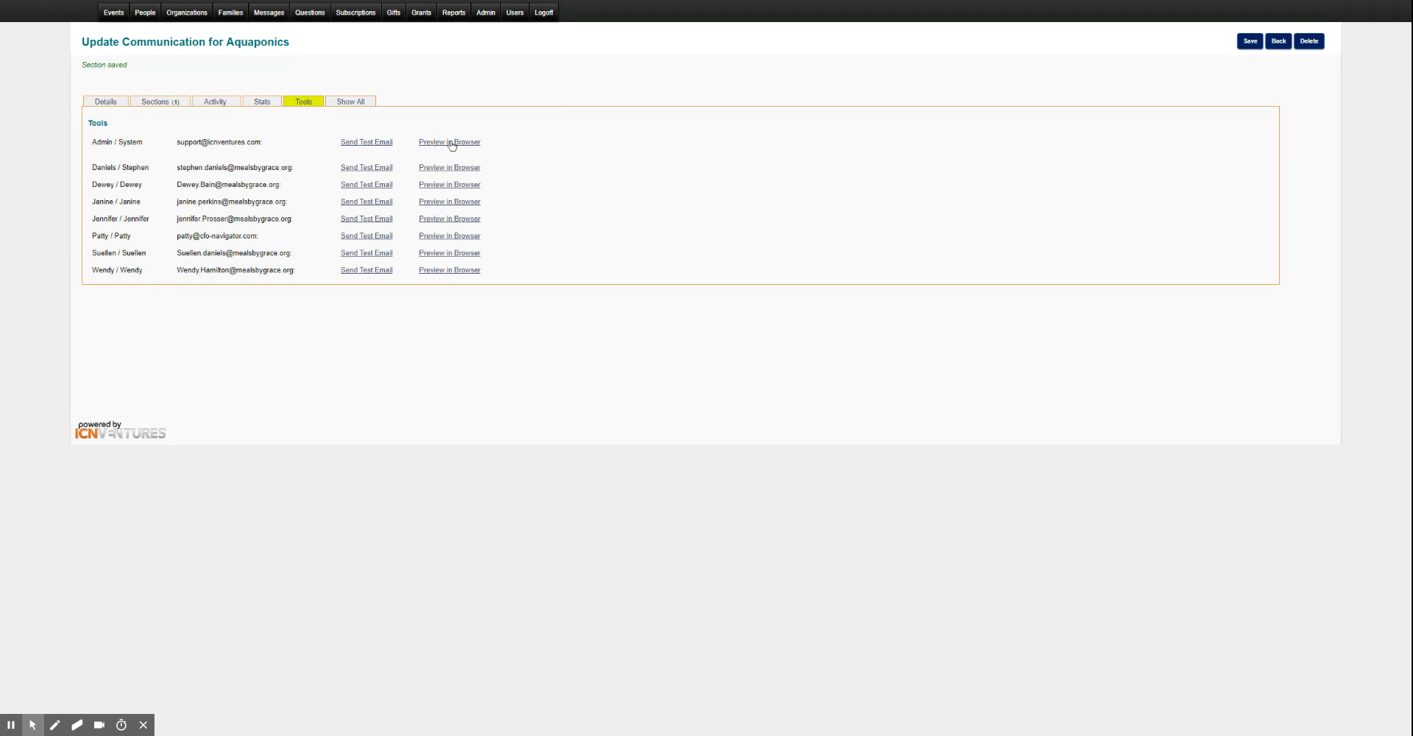